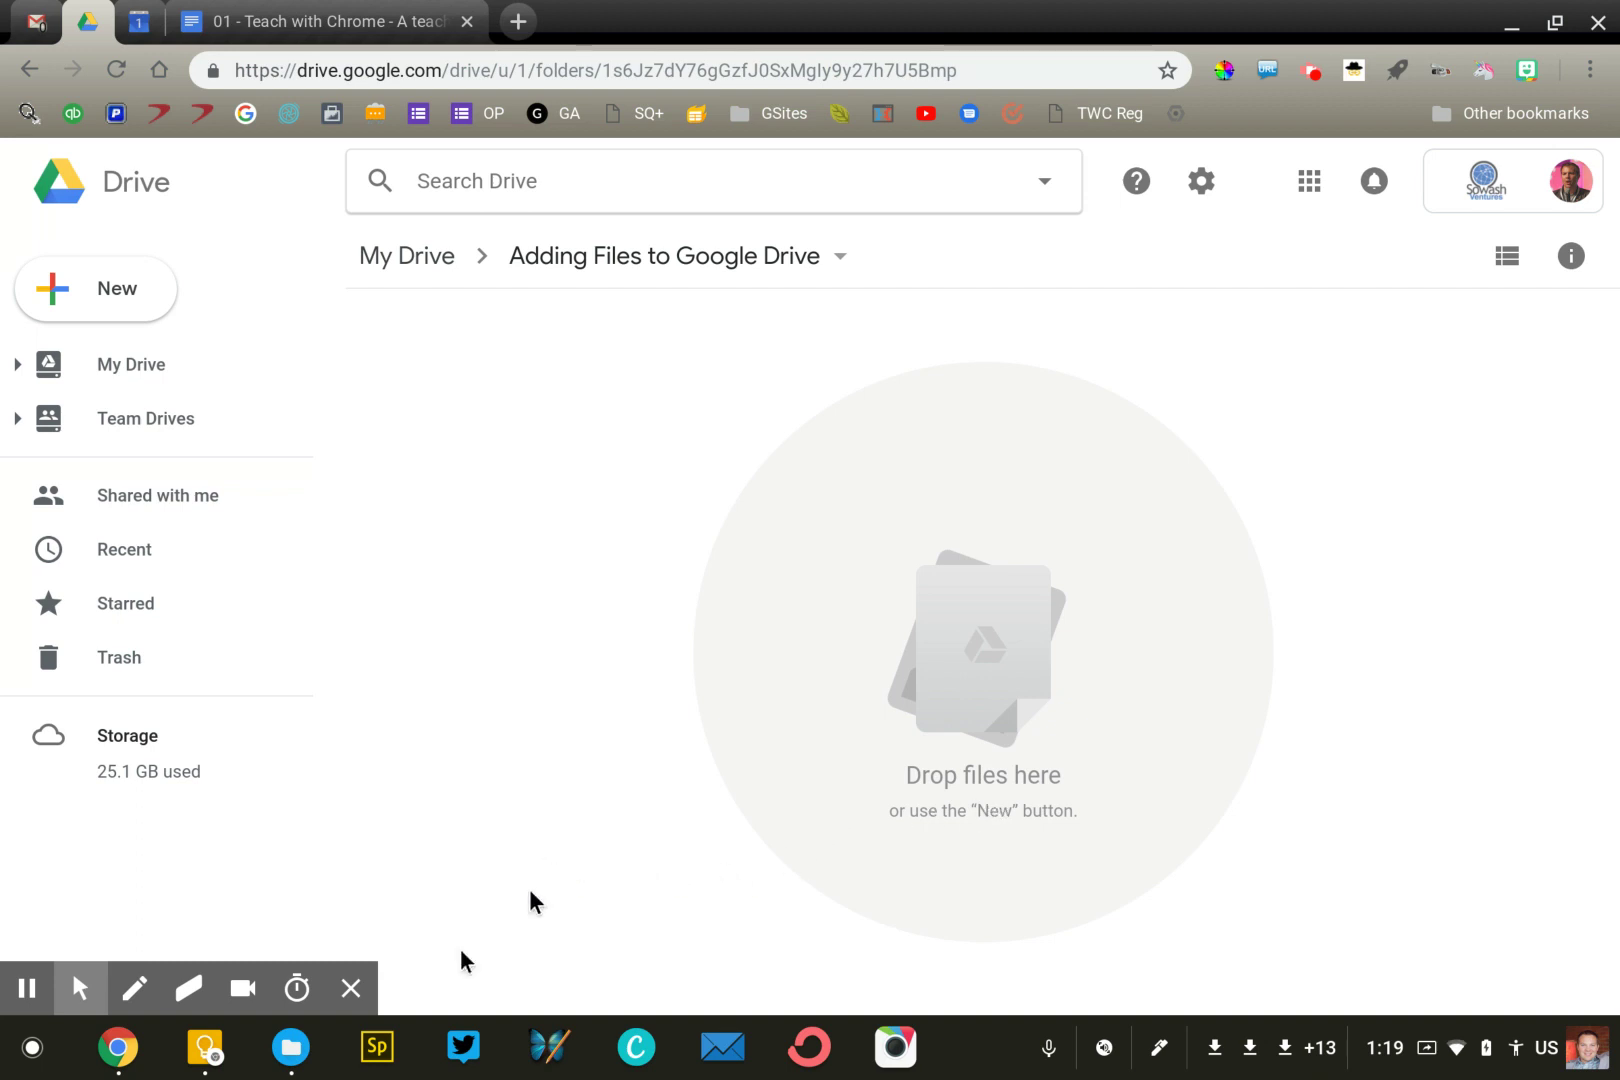
Locate the World War II study guide file in the local Downloads folder.
click(291, 1047)
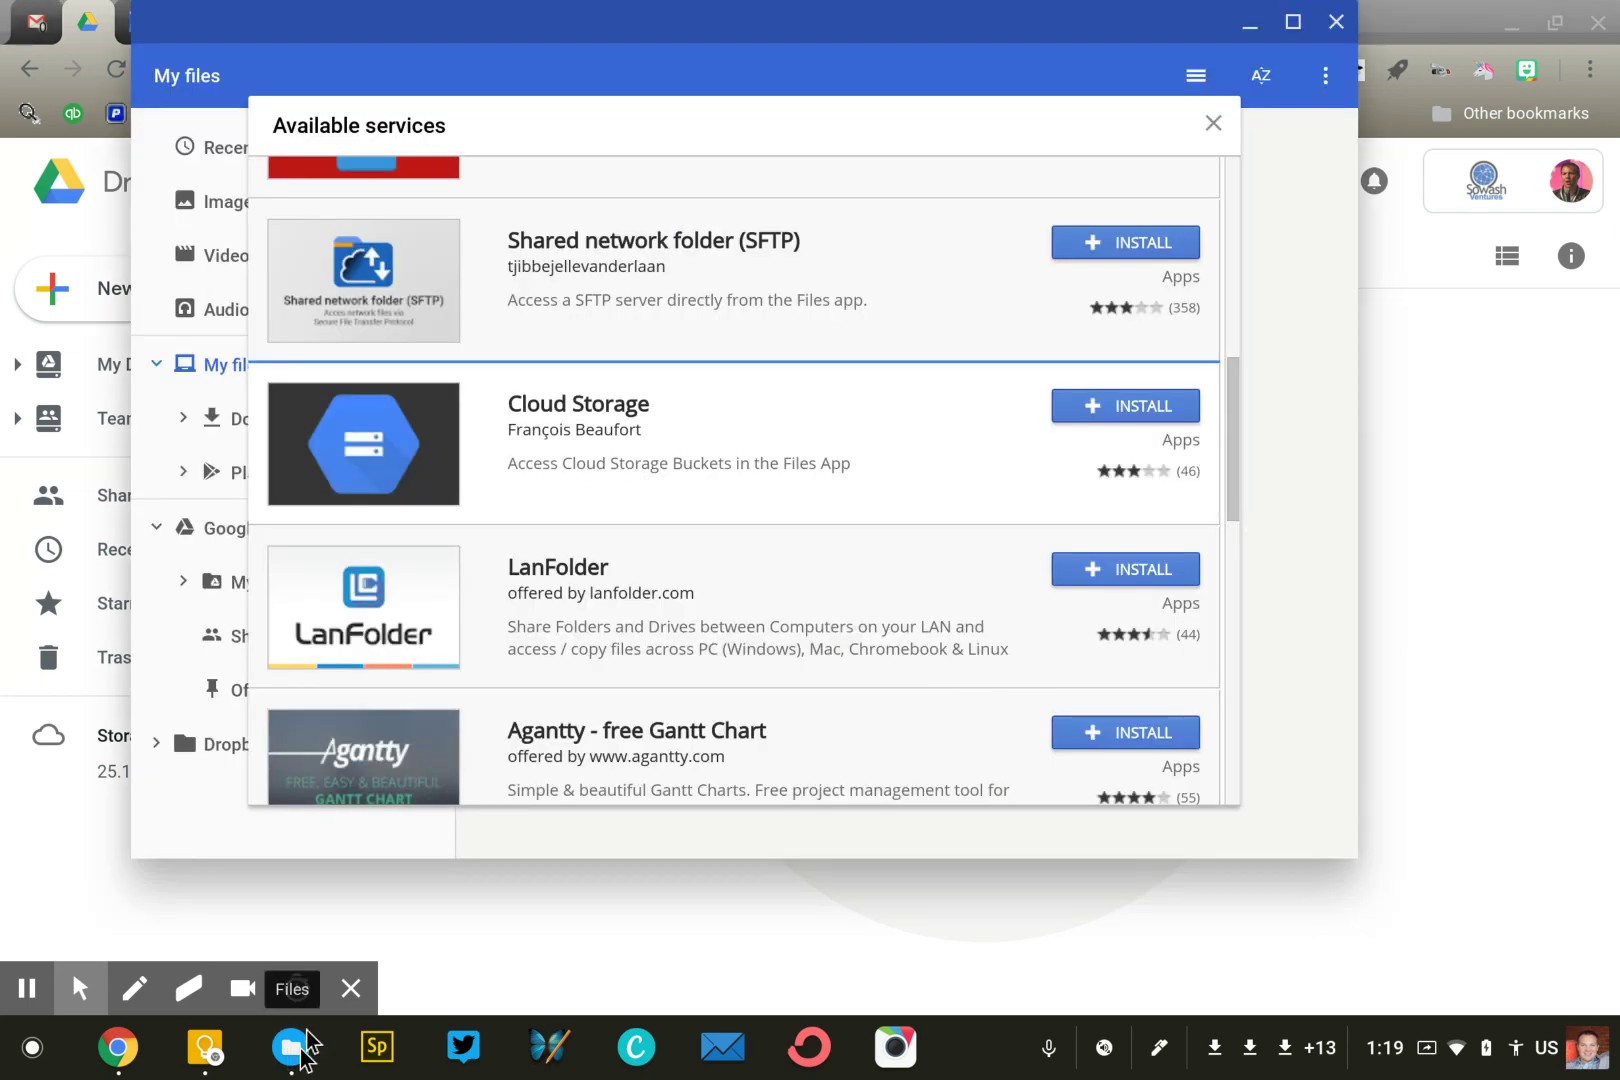
click(1213, 123)
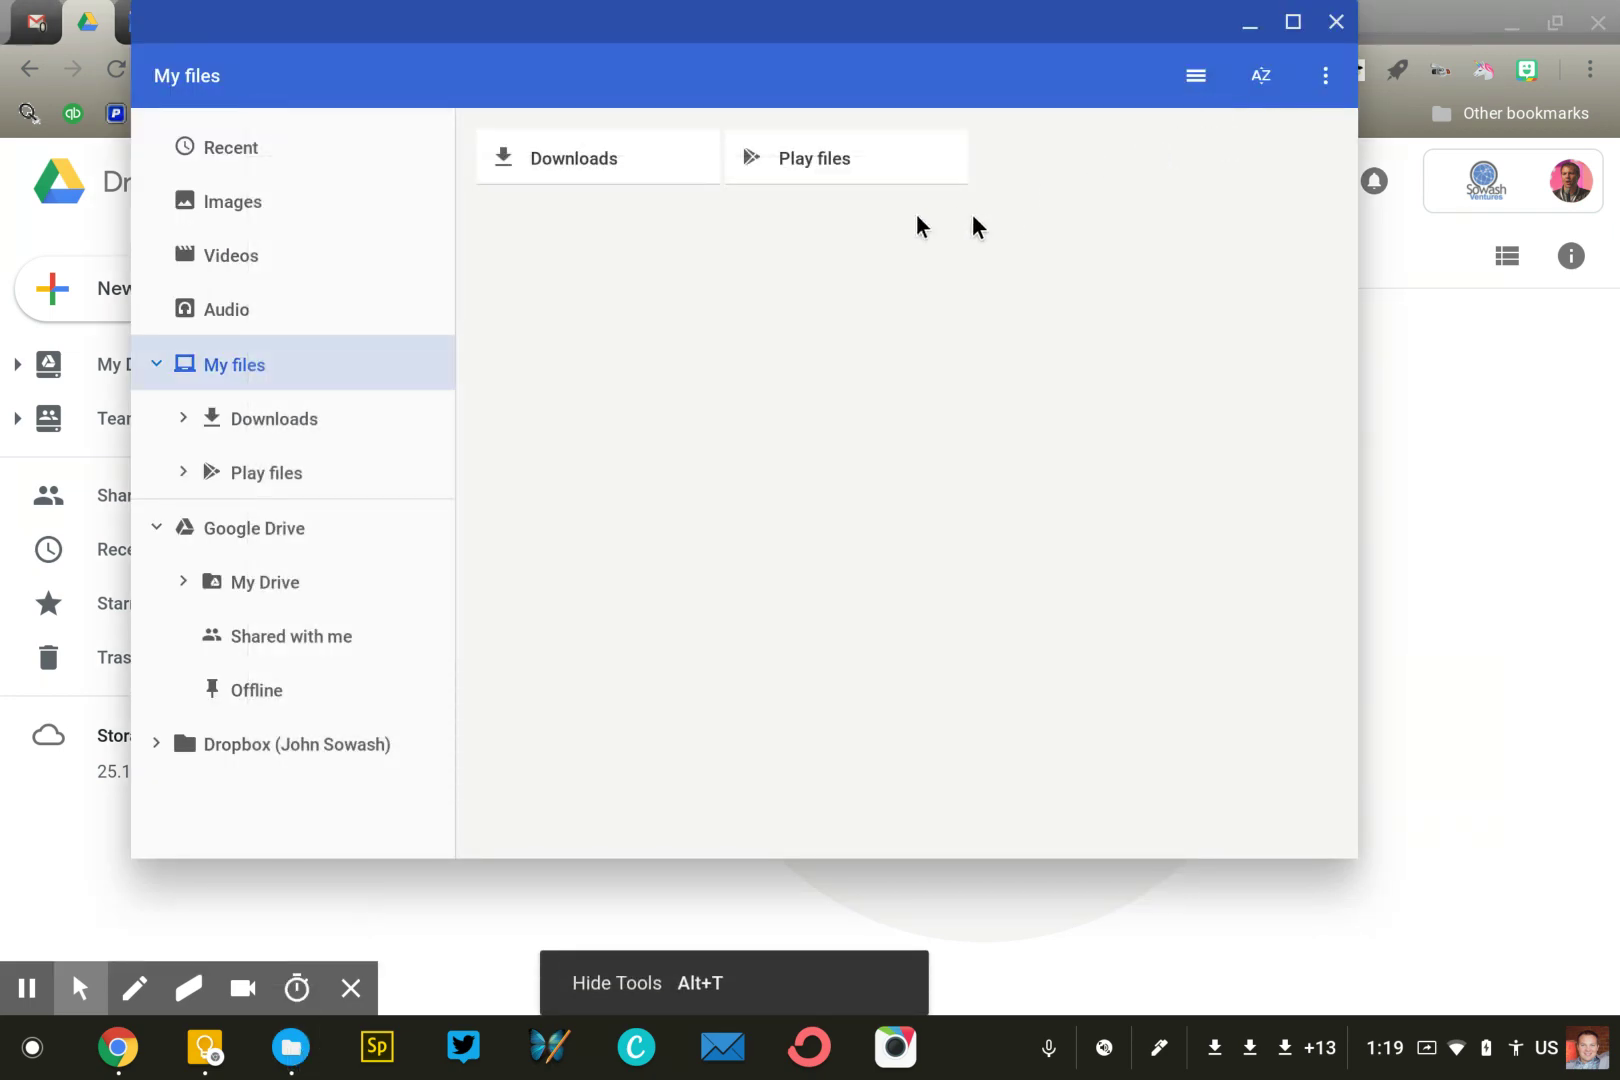
click(312, 415)
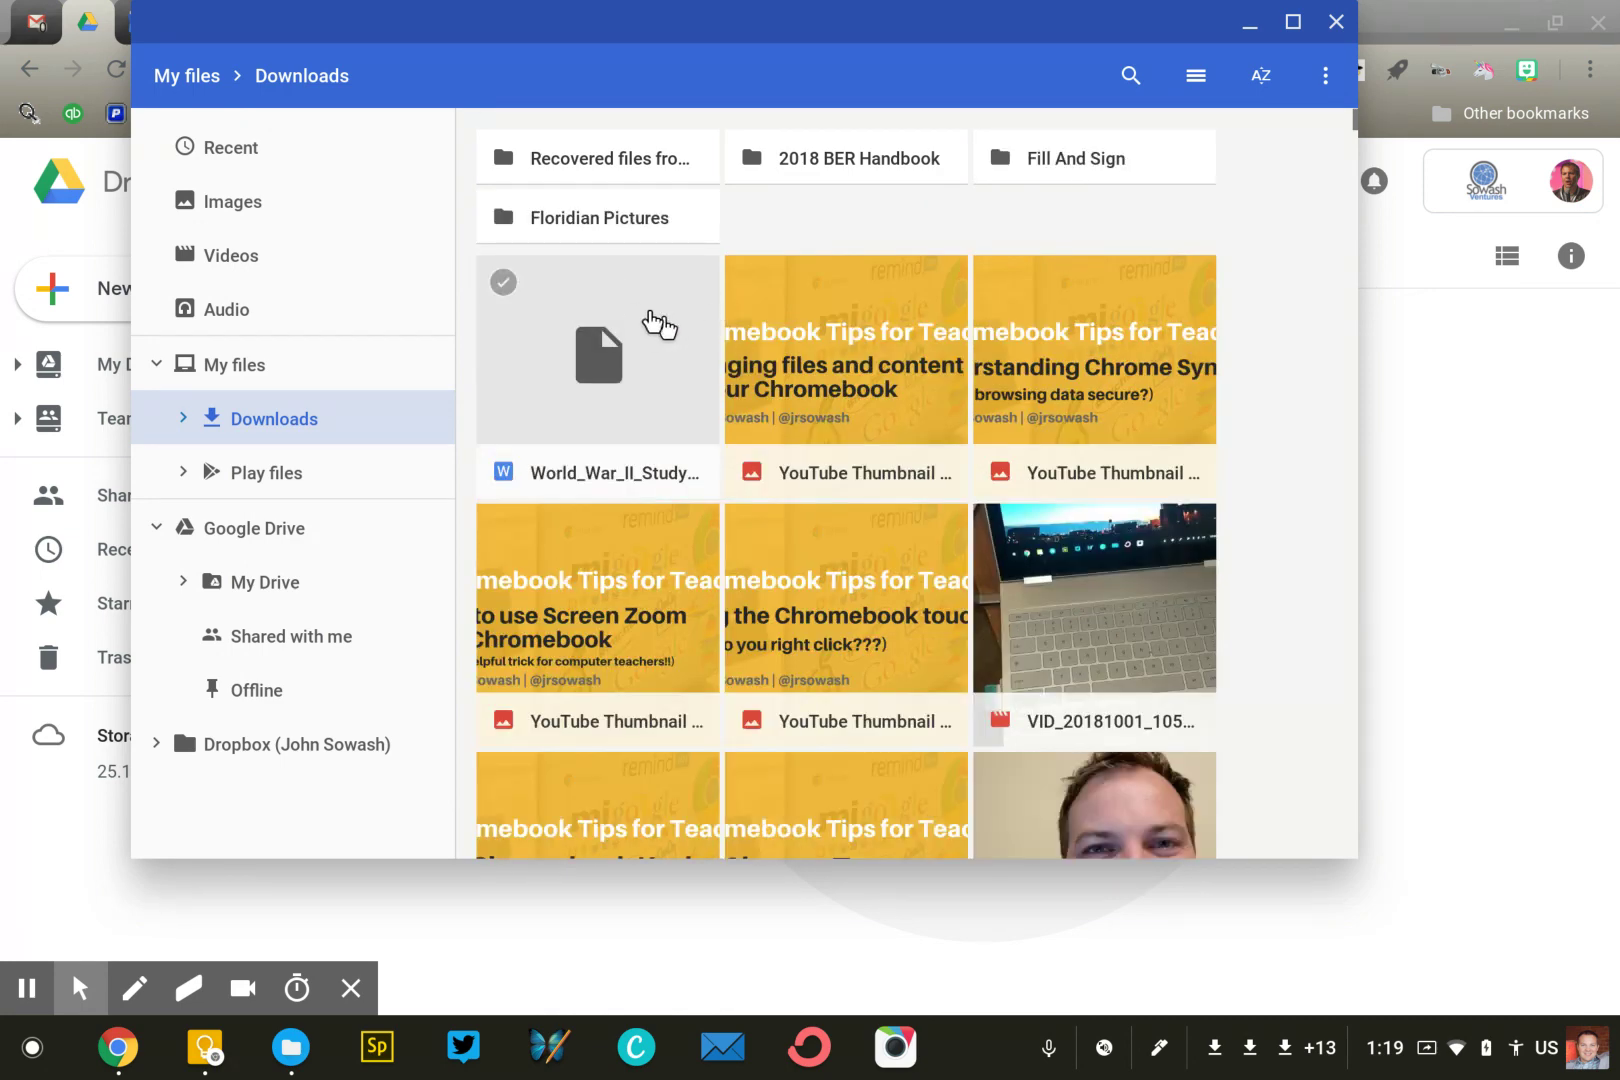
click(634, 352)
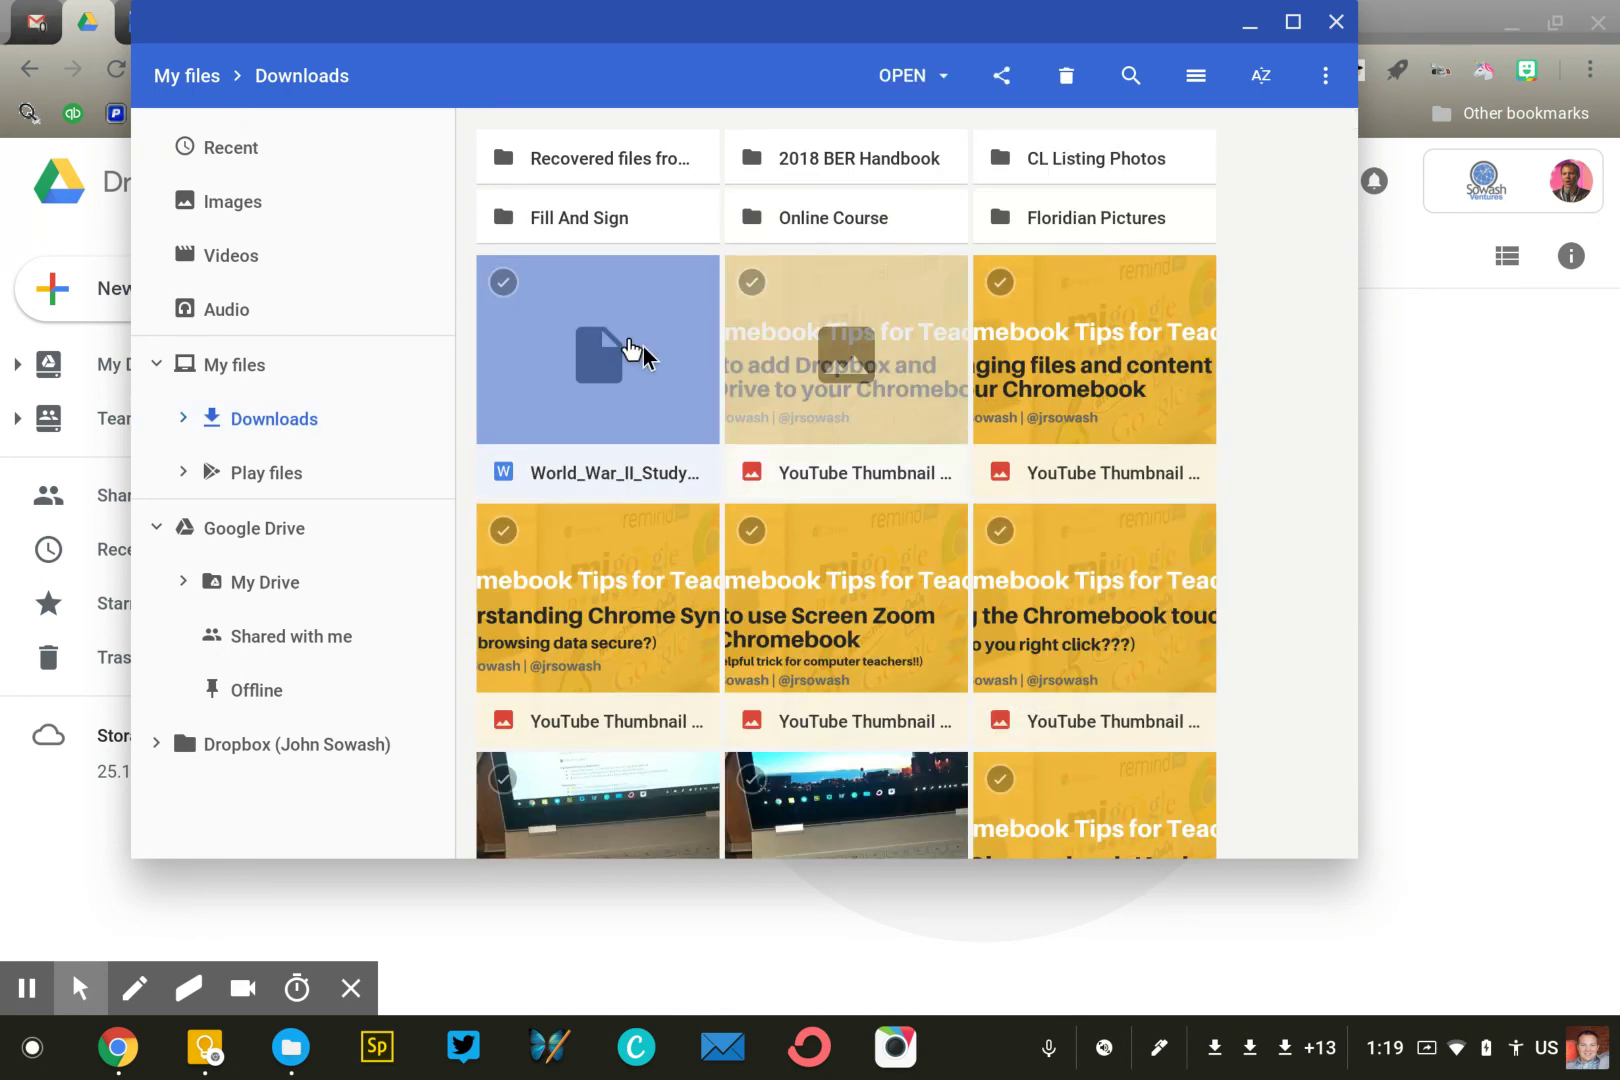
click(1552, 436)
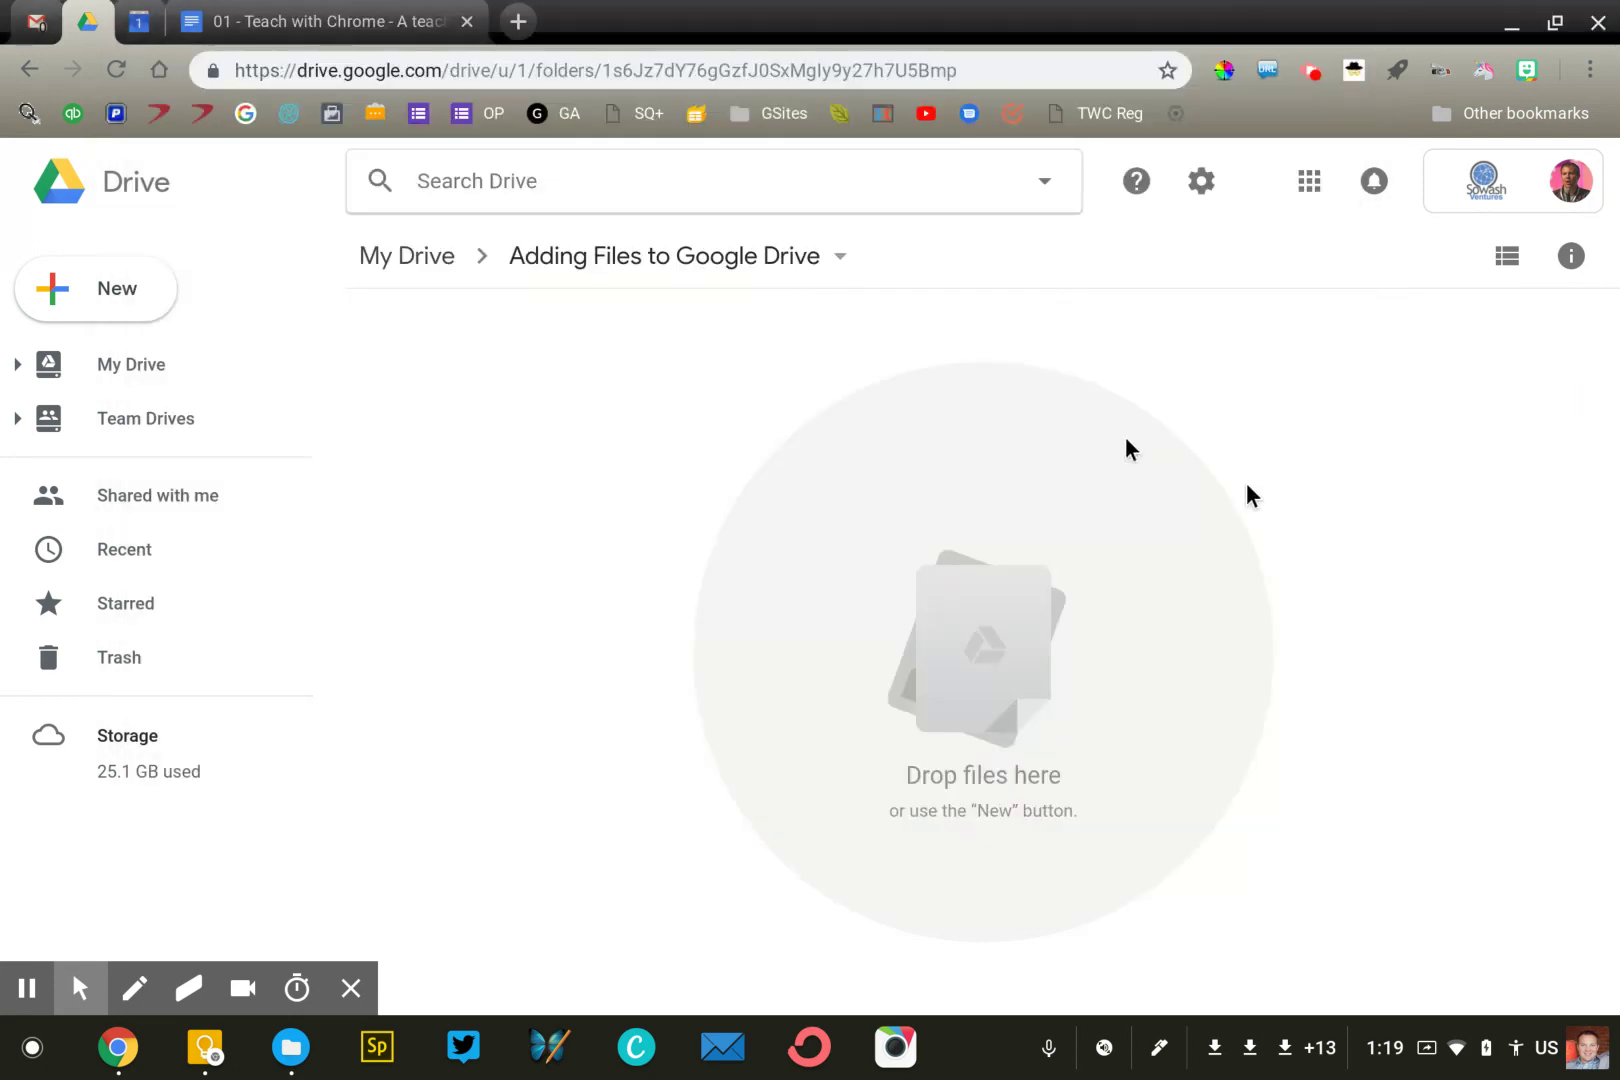
Upload World_War_II_Study_Guide from Downloads into the Adding Files to Google Drive folder.
click(106, 292)
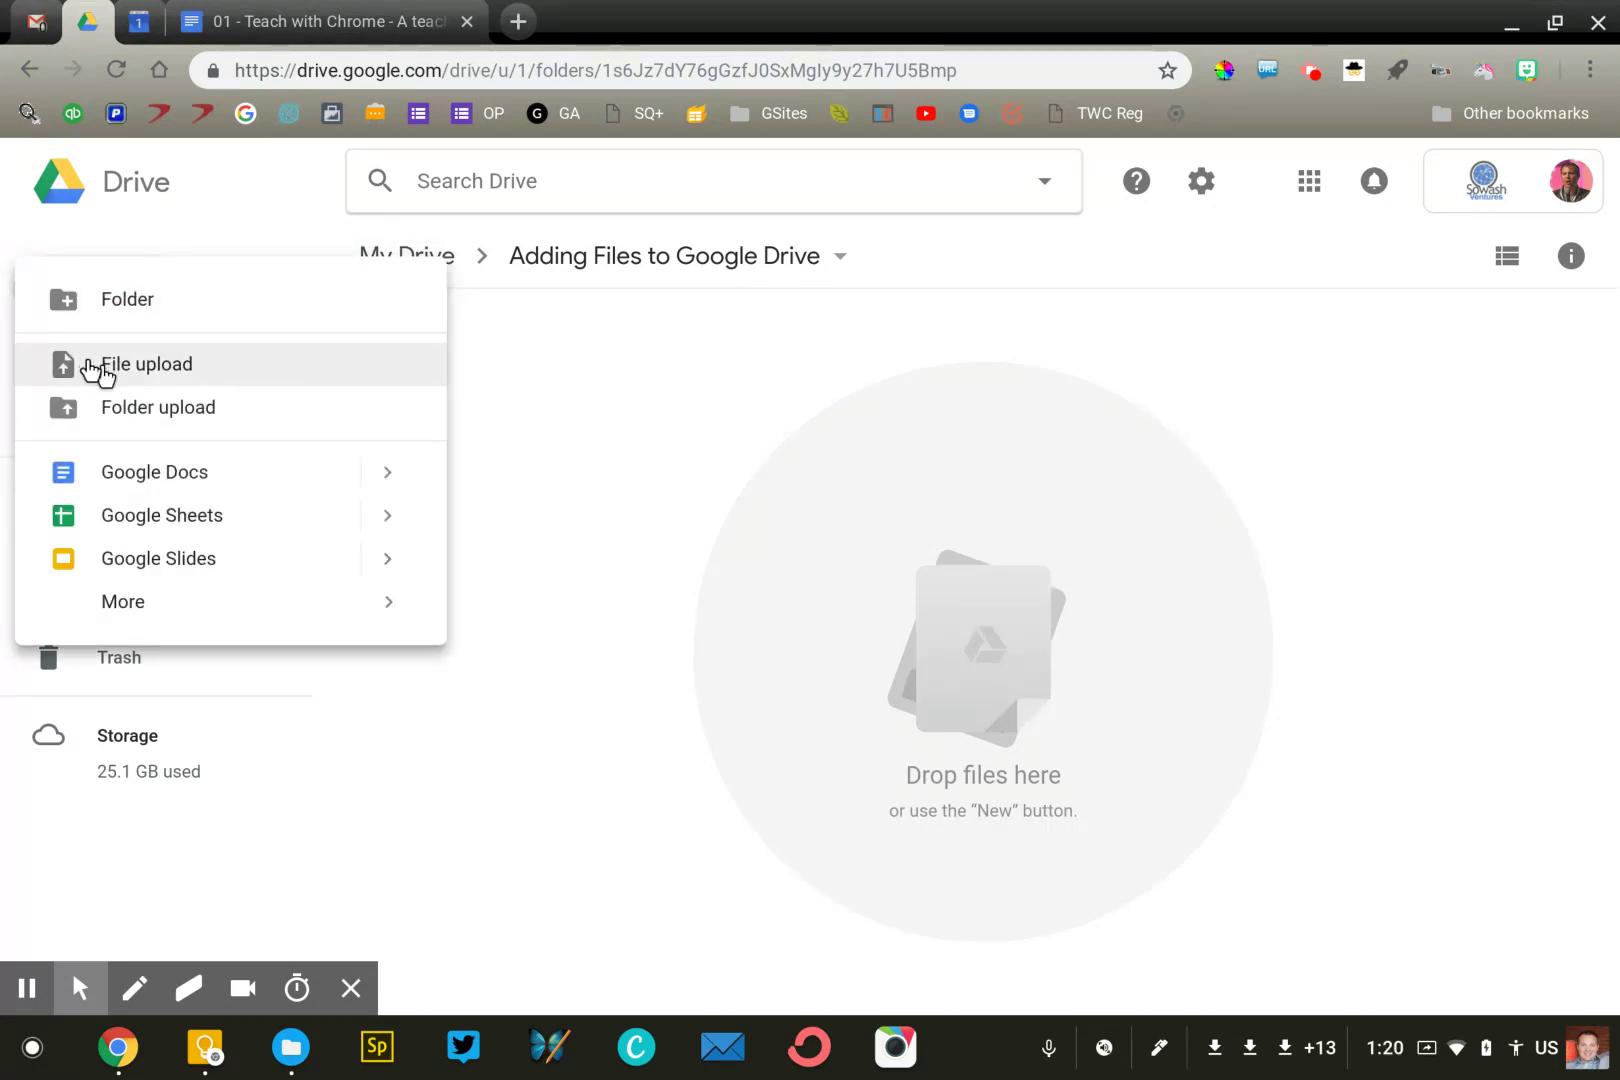
click(97, 372)
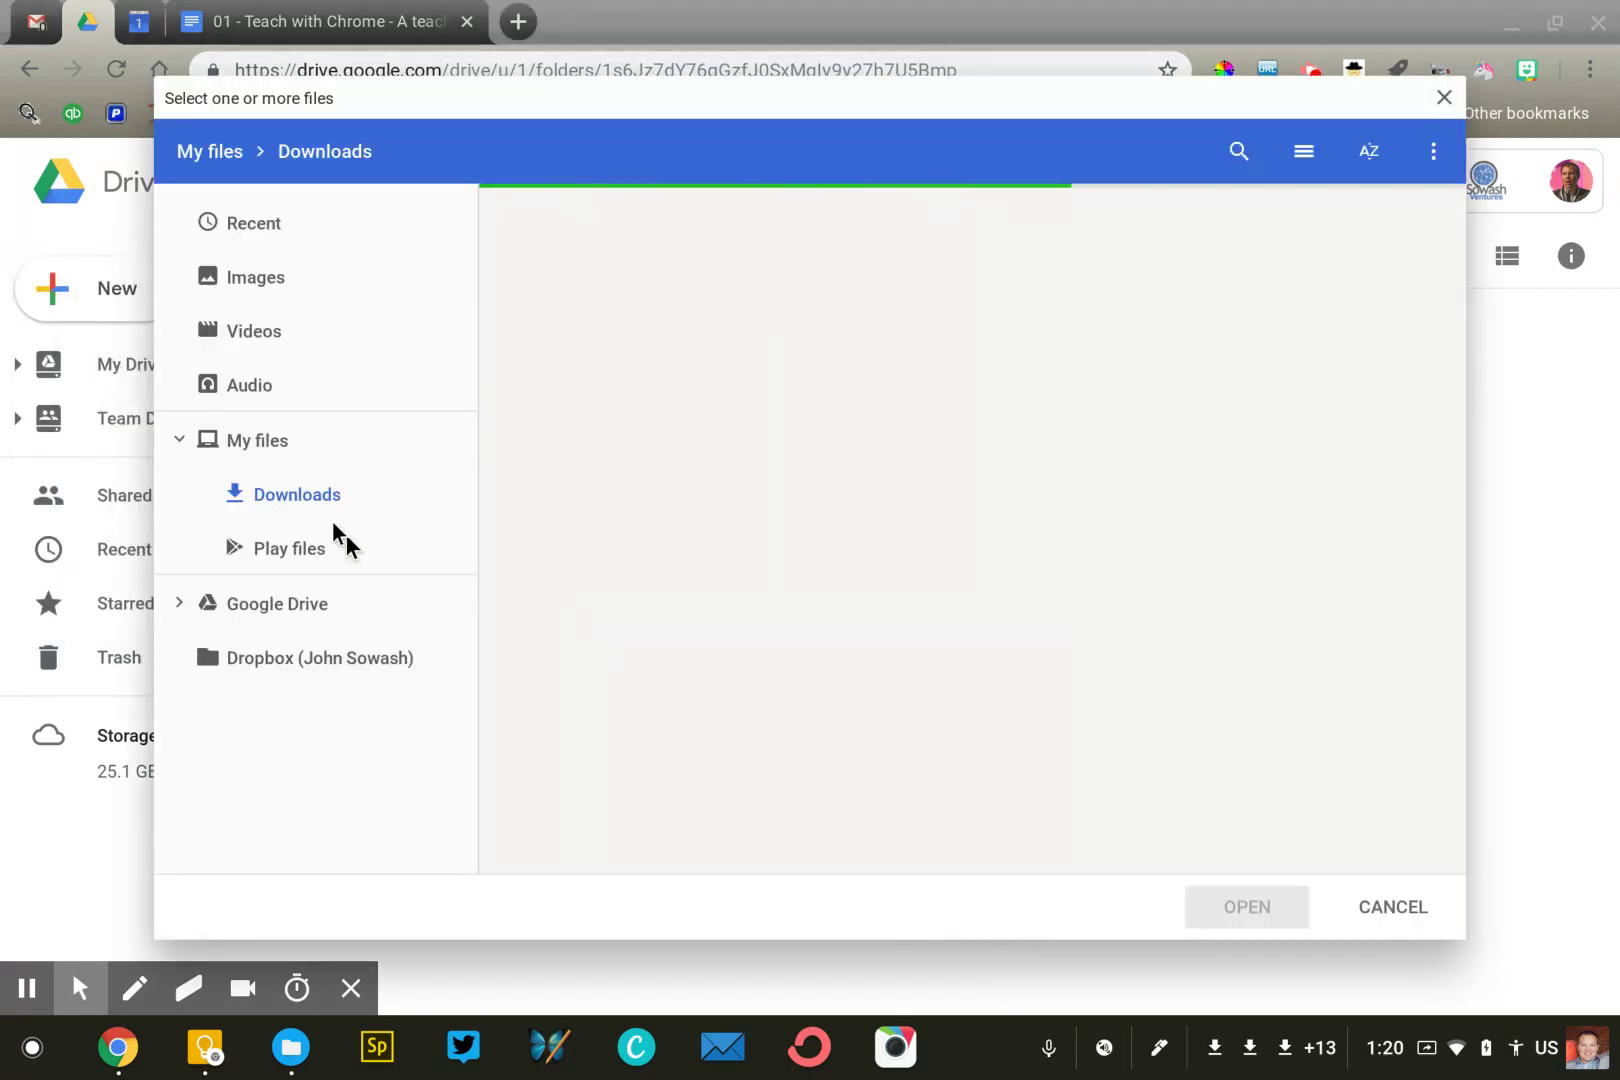
click(611, 434)
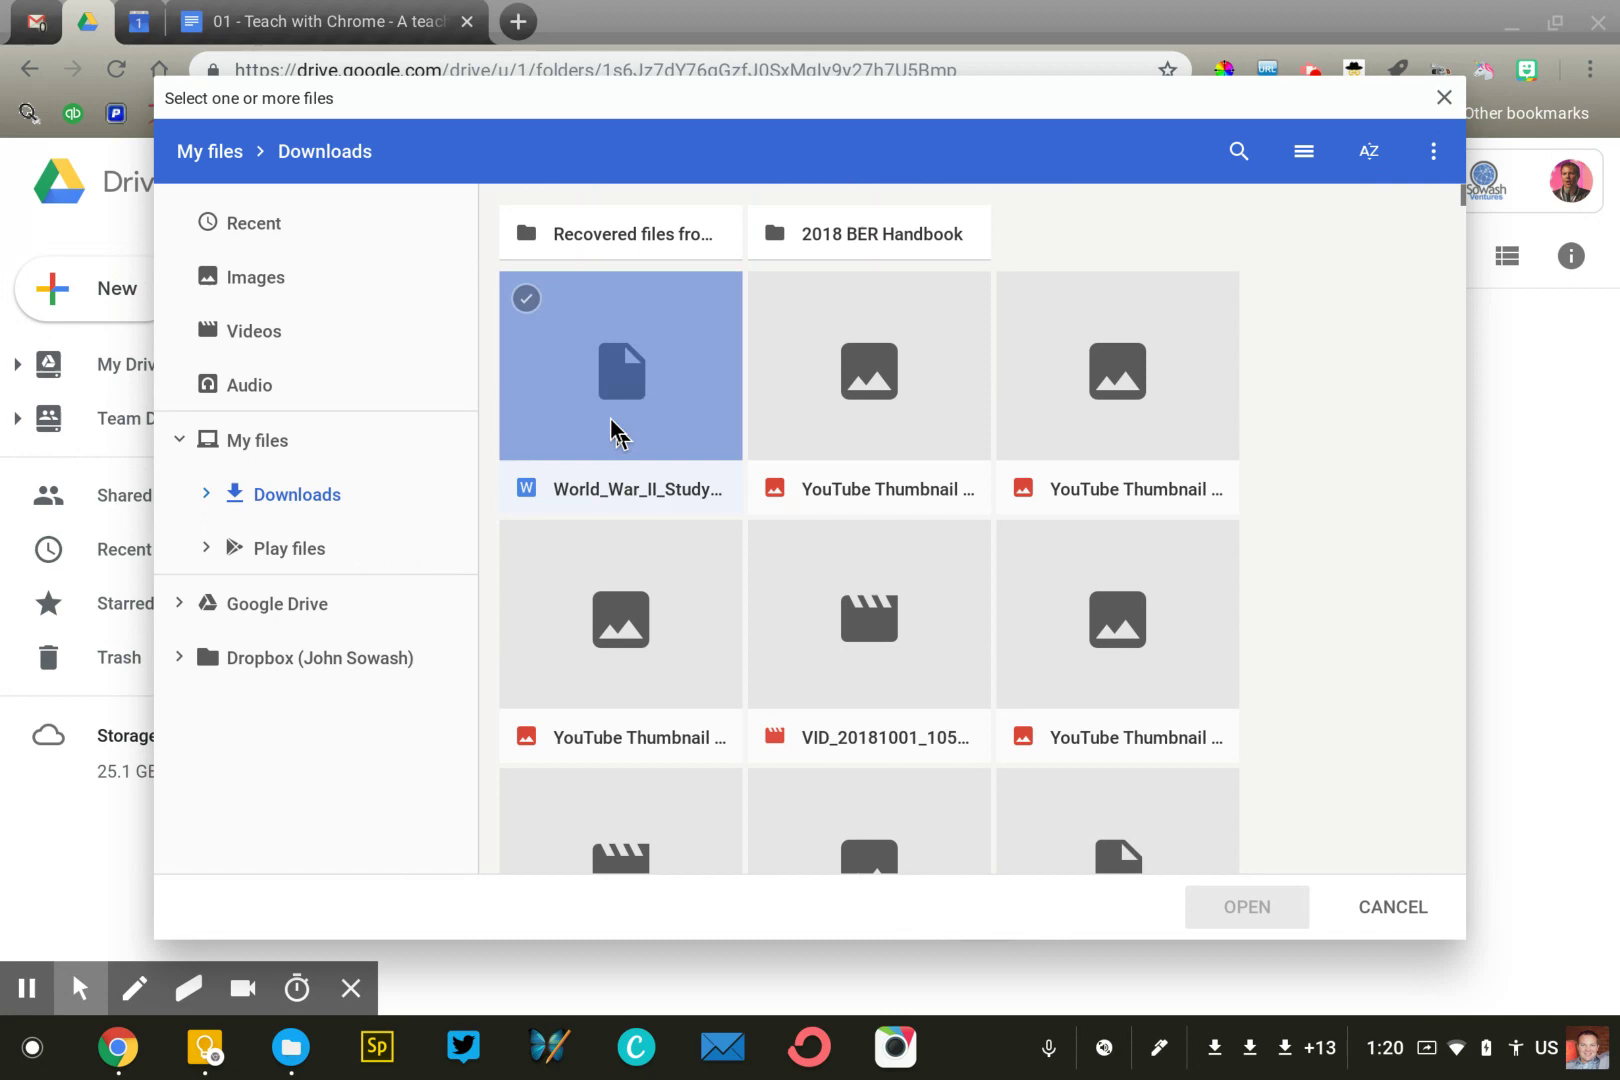
double_click(611, 434)
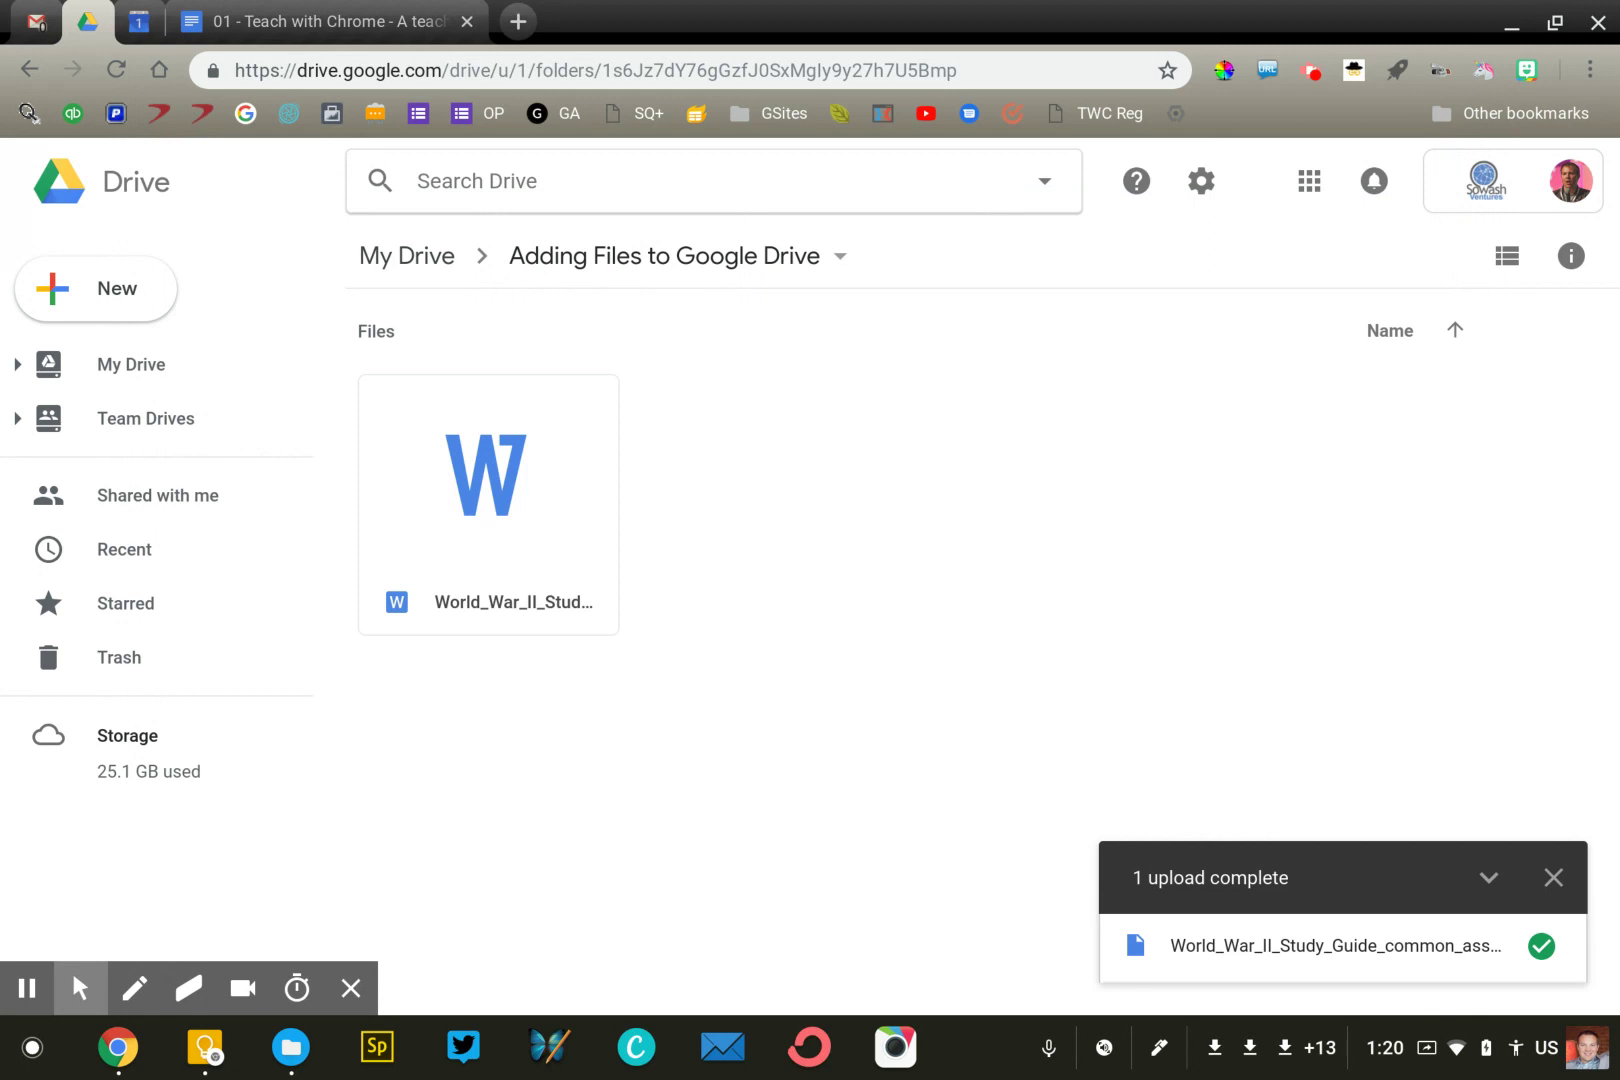
click(437, 456)
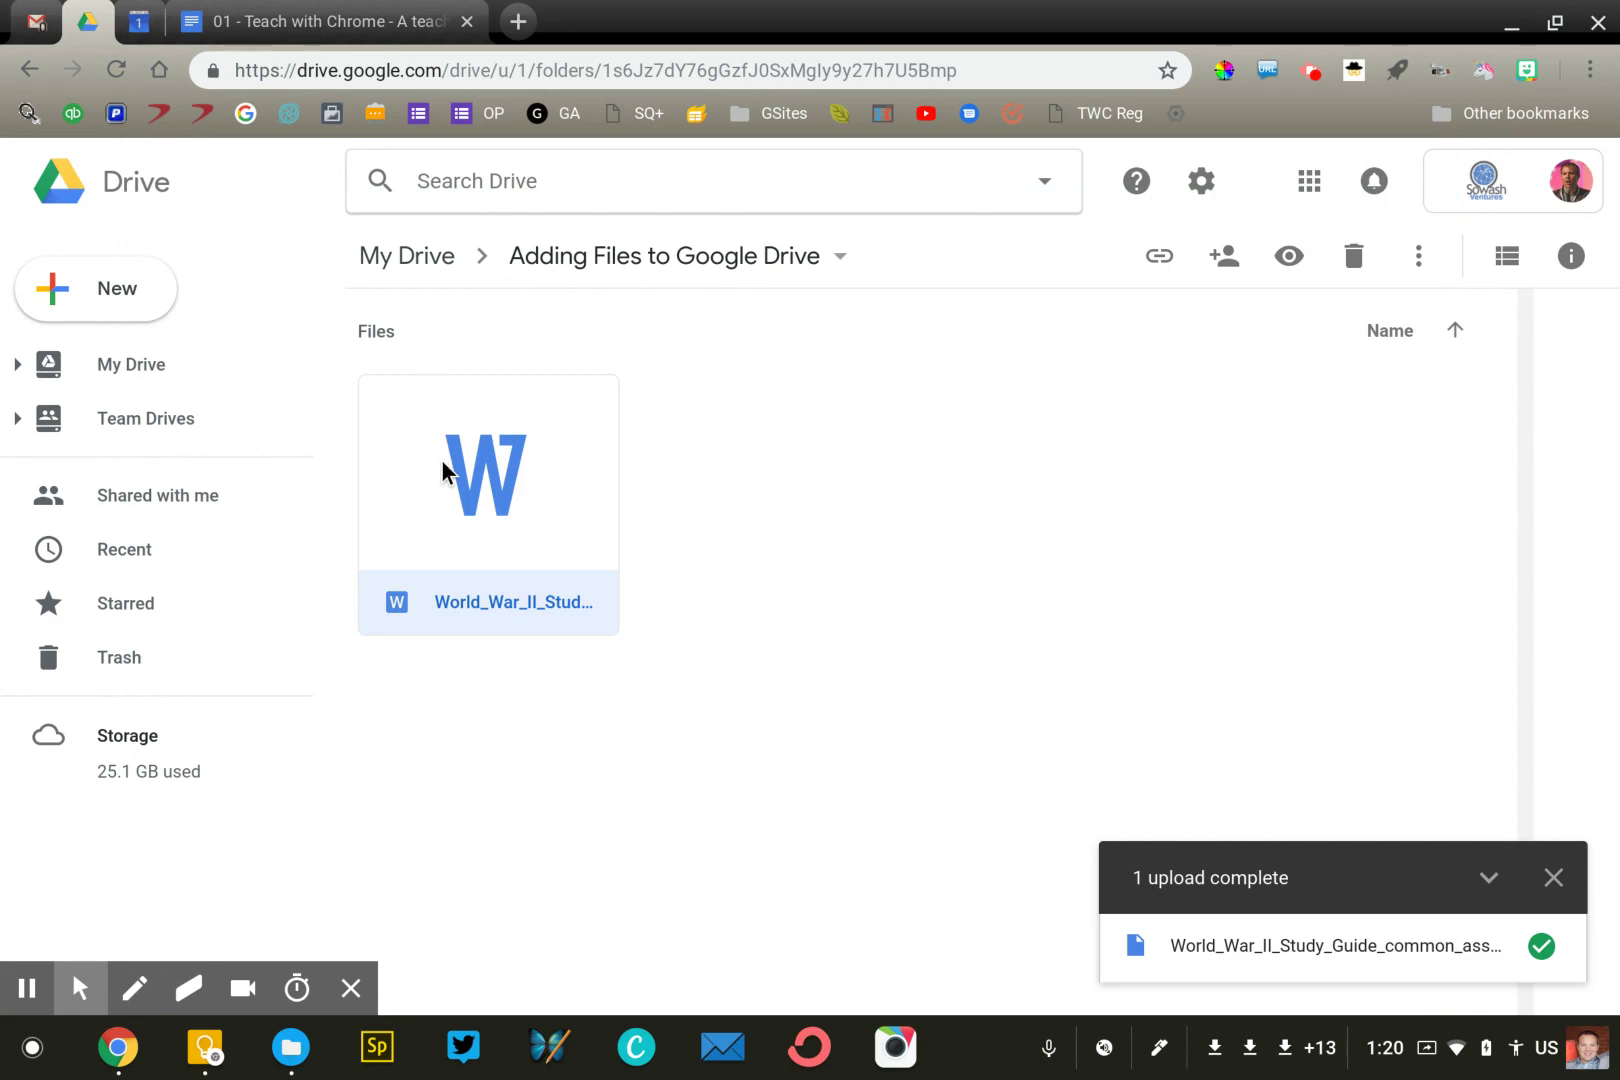
double_click(437, 456)
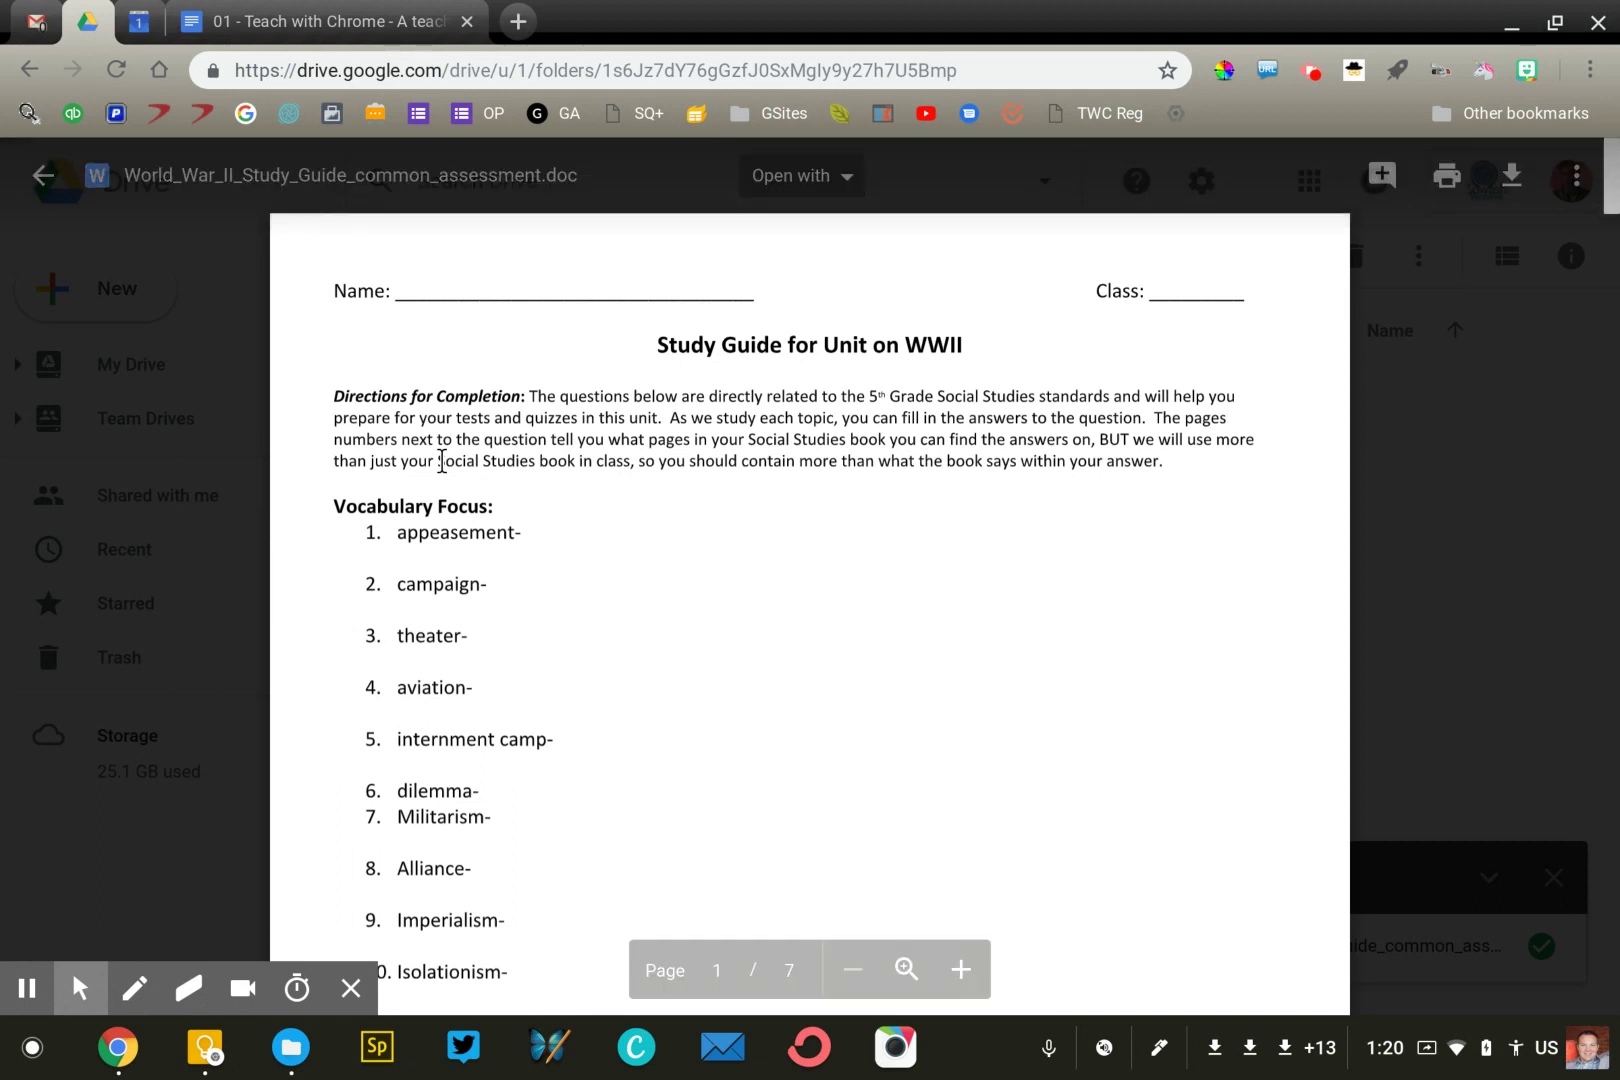
key(Escape)
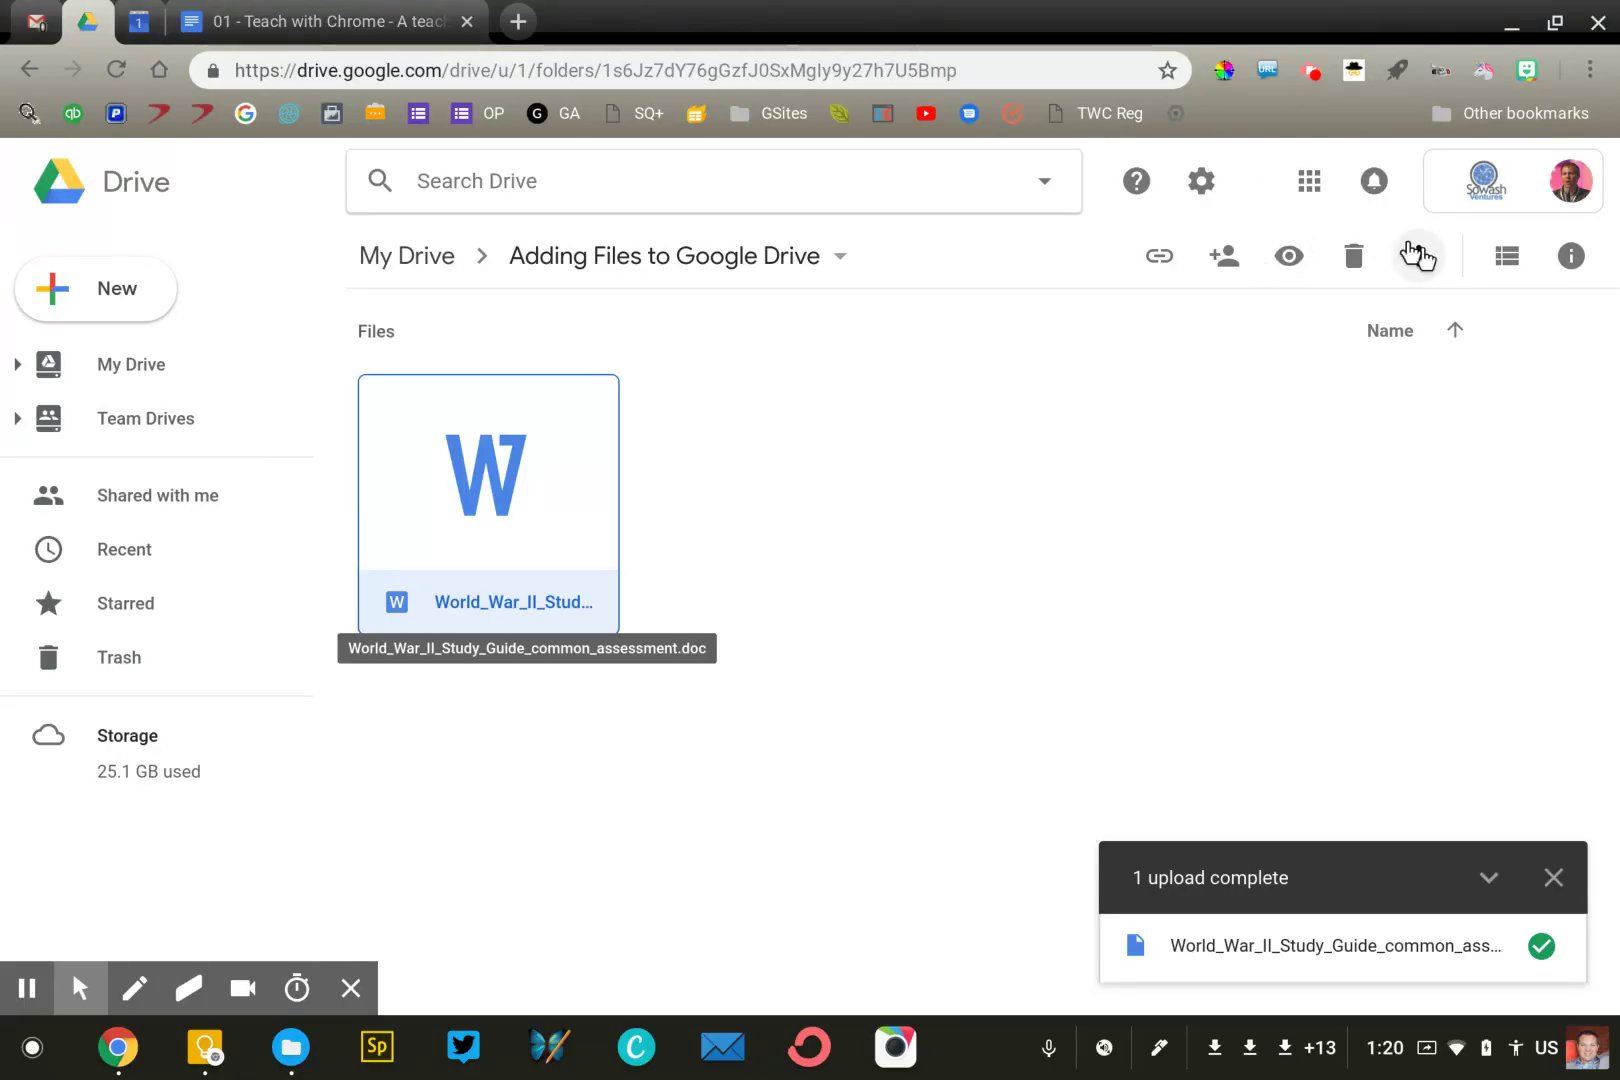
Open the uploaded WWII study guide with Google Docs from the More actions menu.
click(1417, 255)
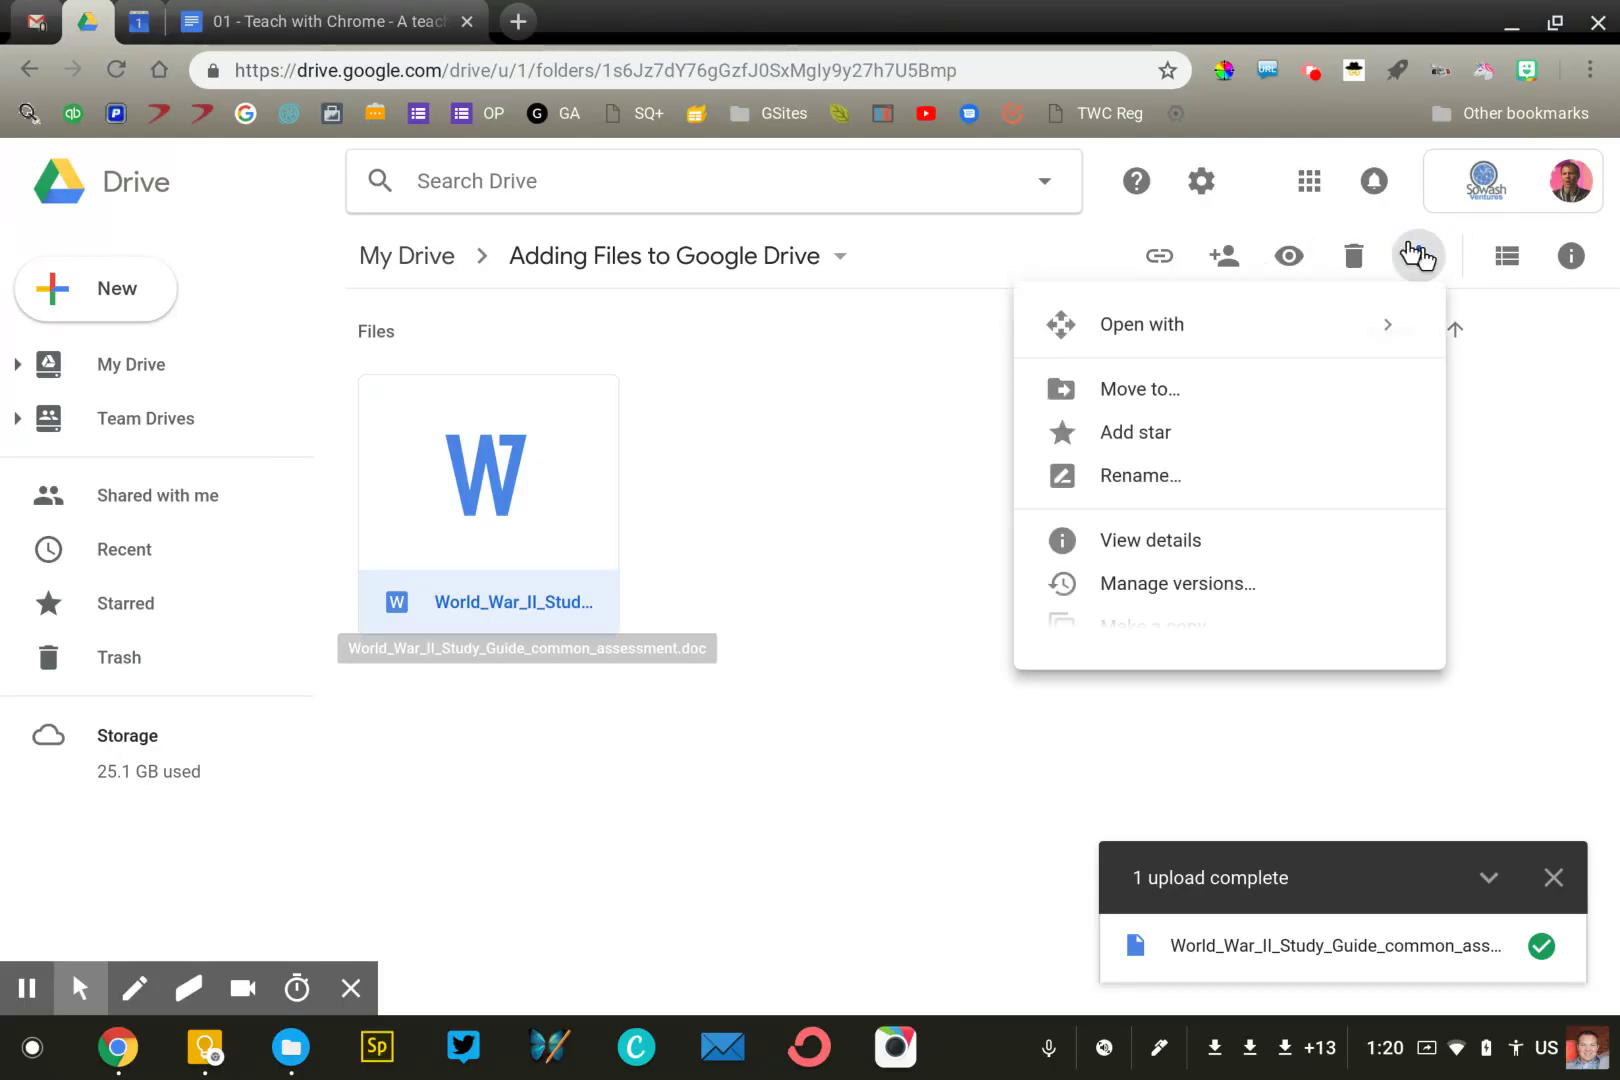
mouse_move(1307, 331)
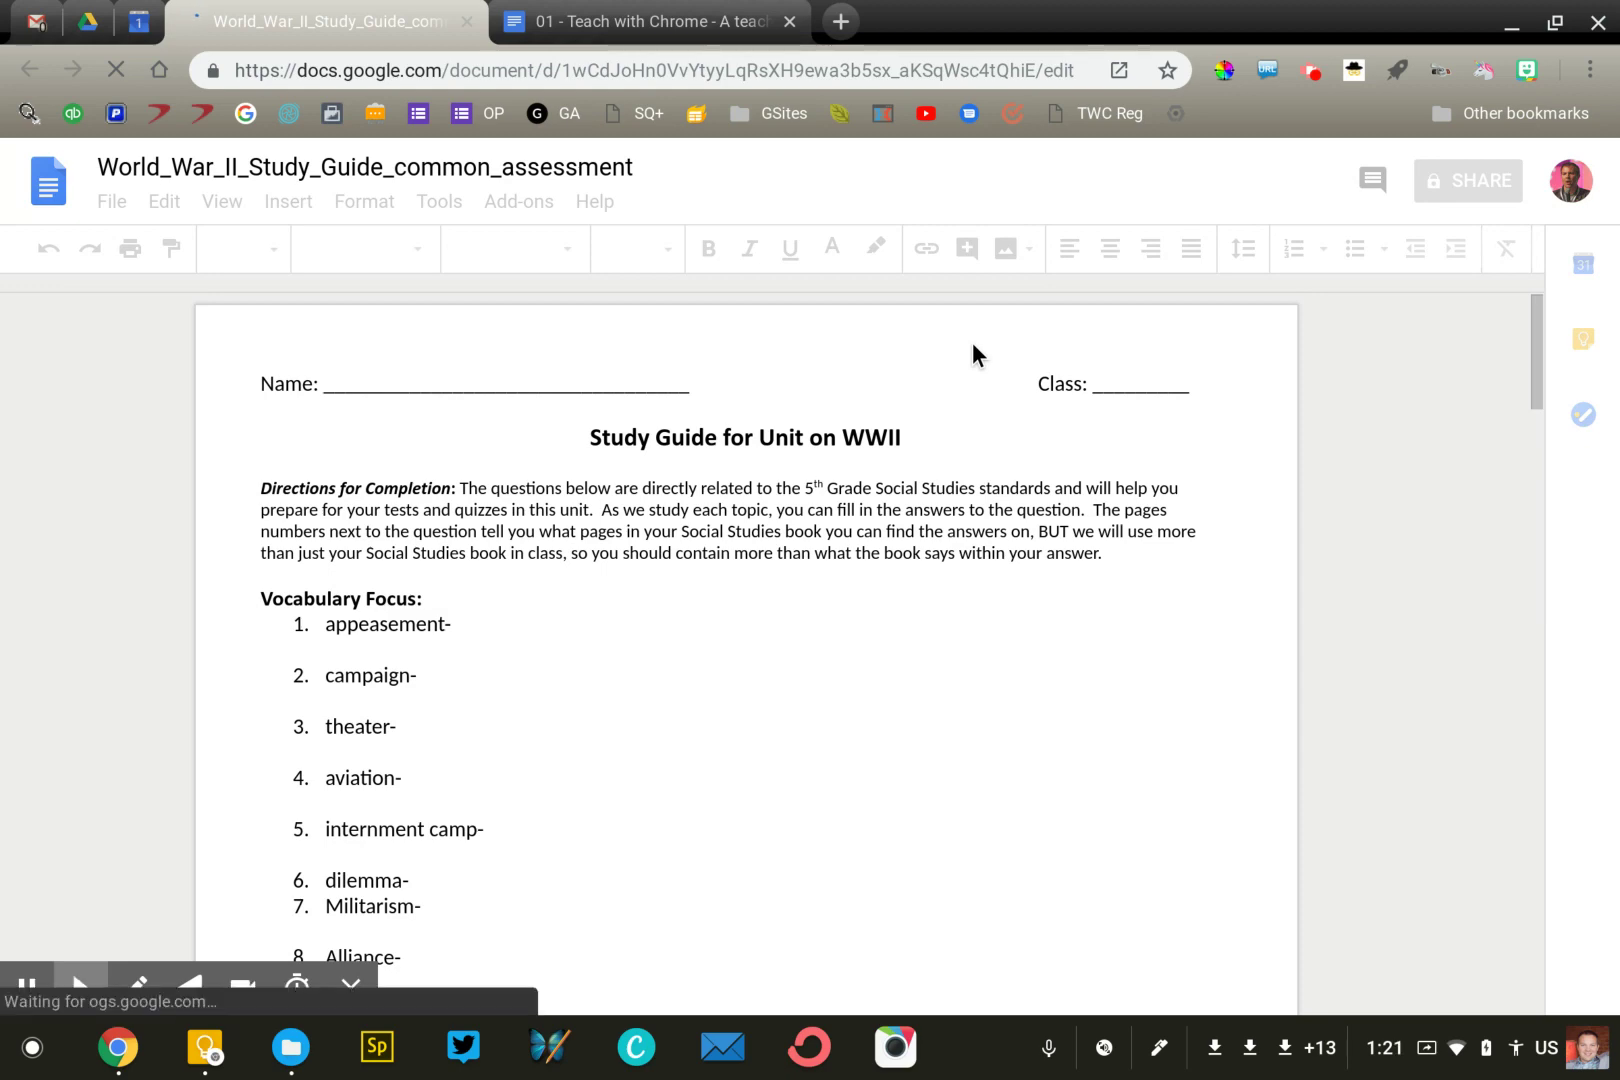
scroll(825, 550, down, 5)
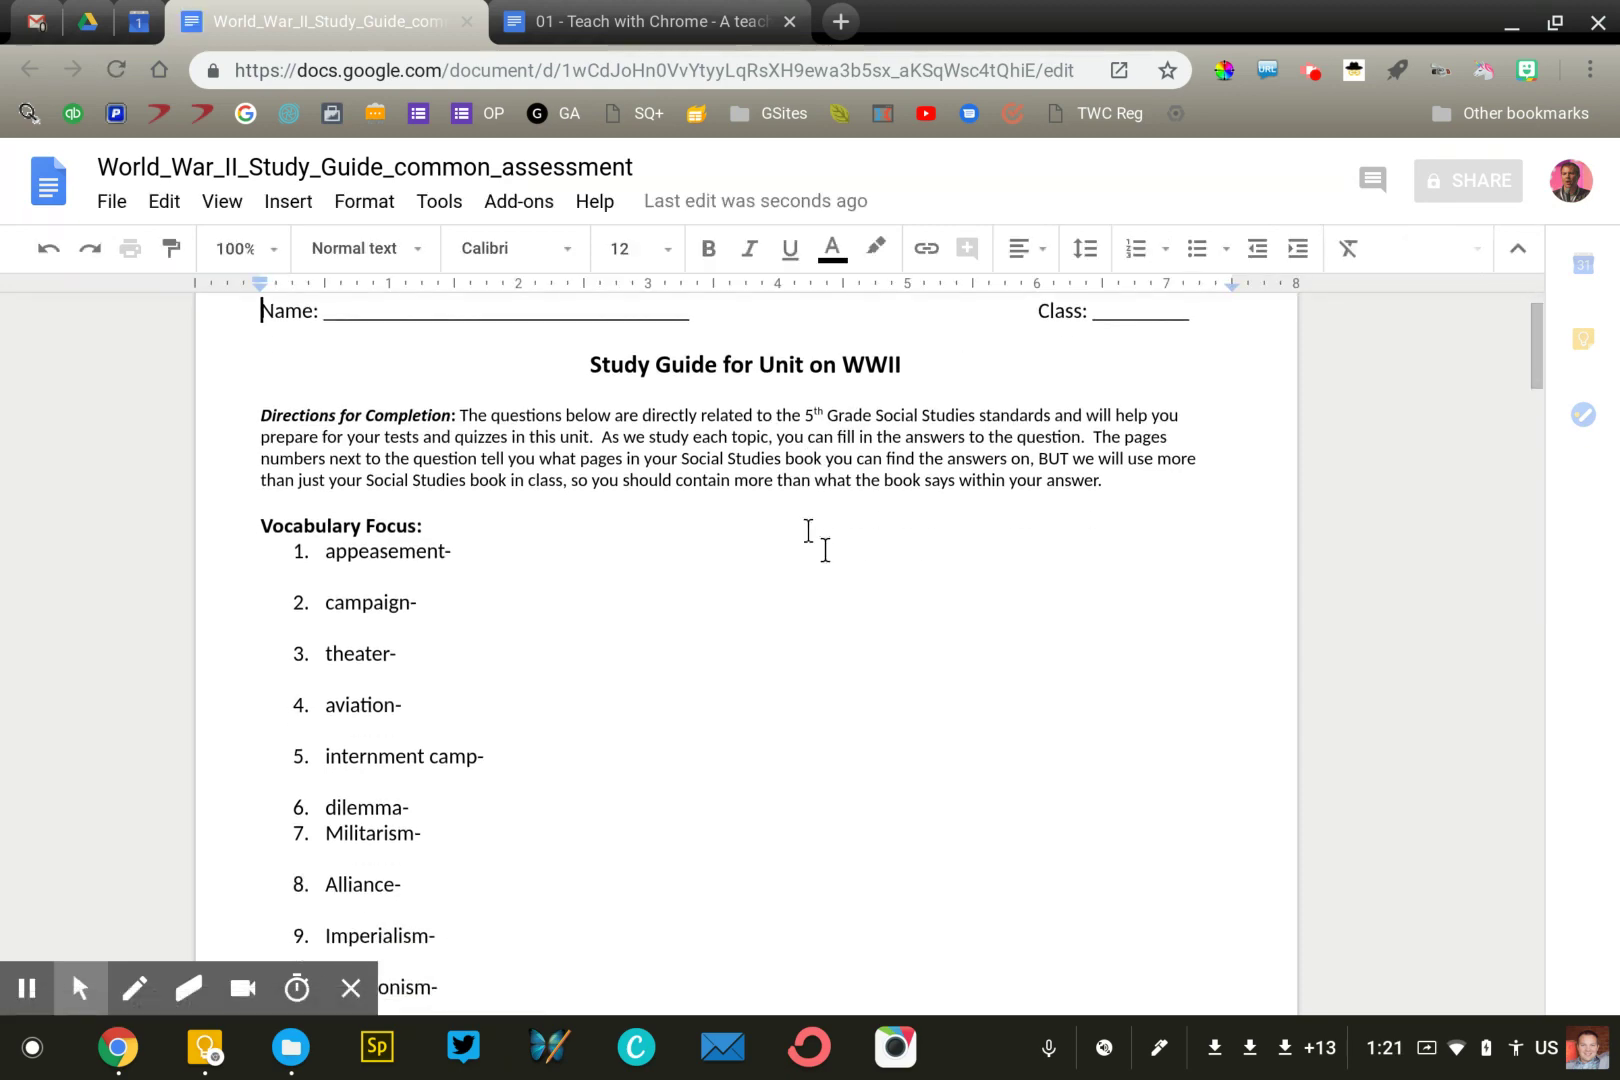
scroll(825, 550, down, 8)
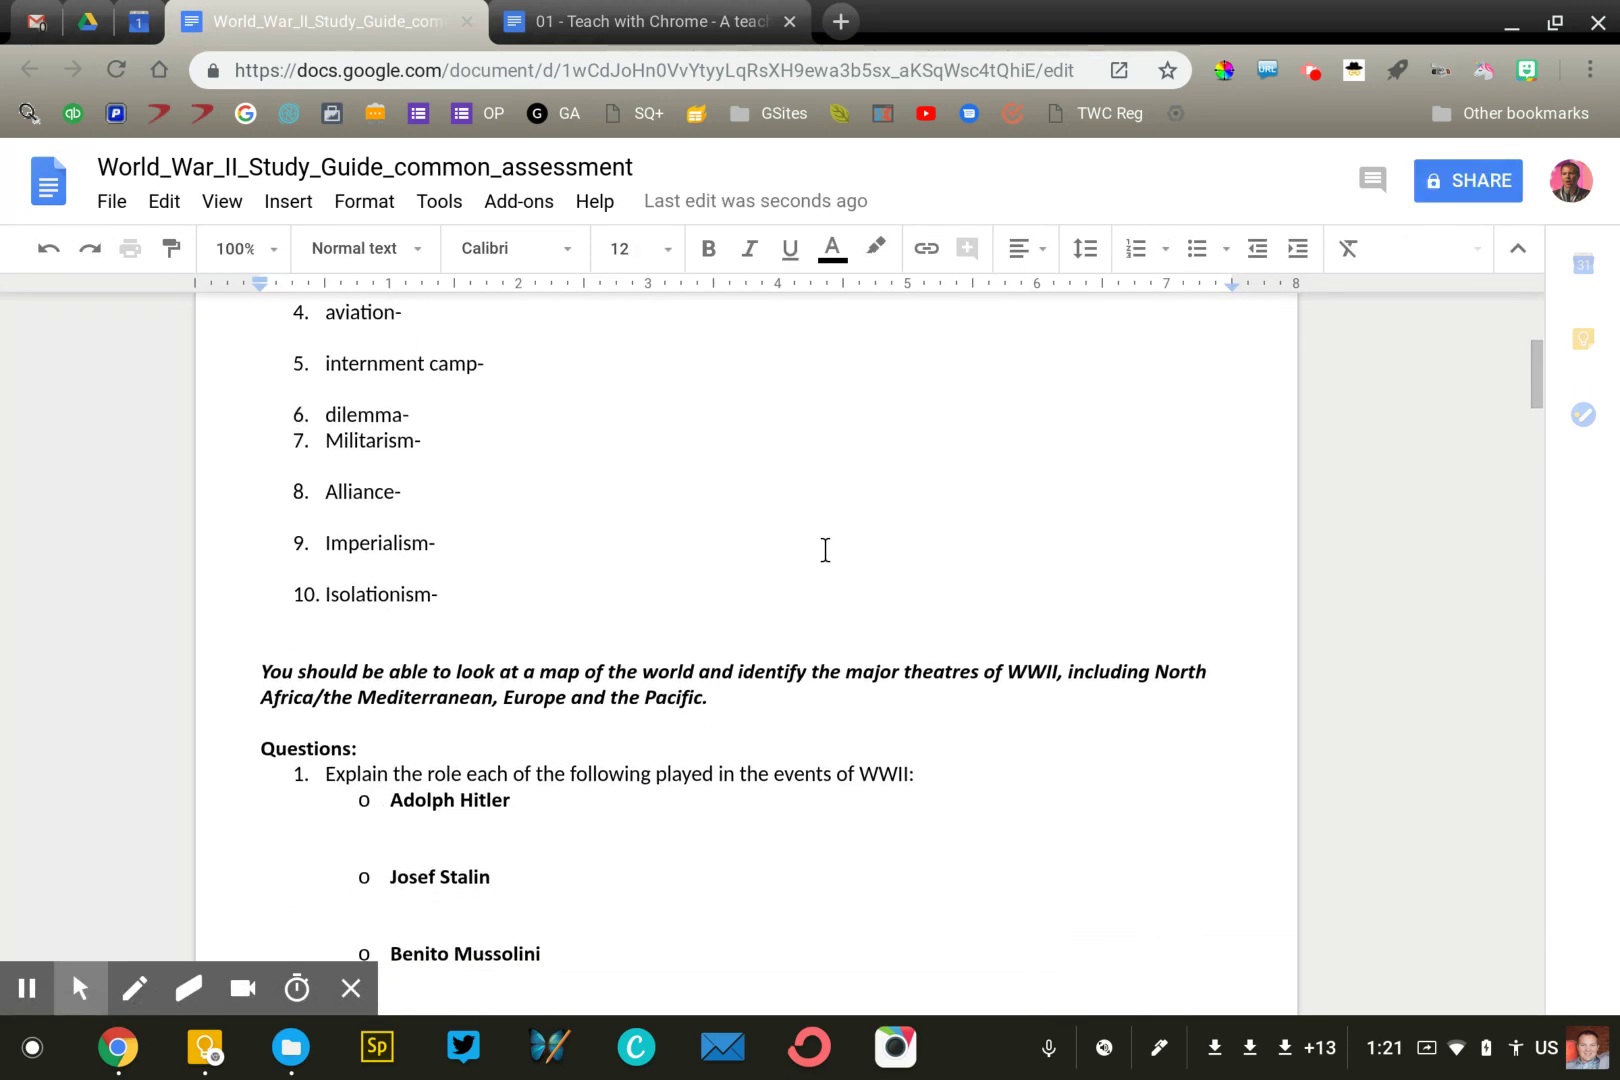
scroll(825, 550, down, 10)
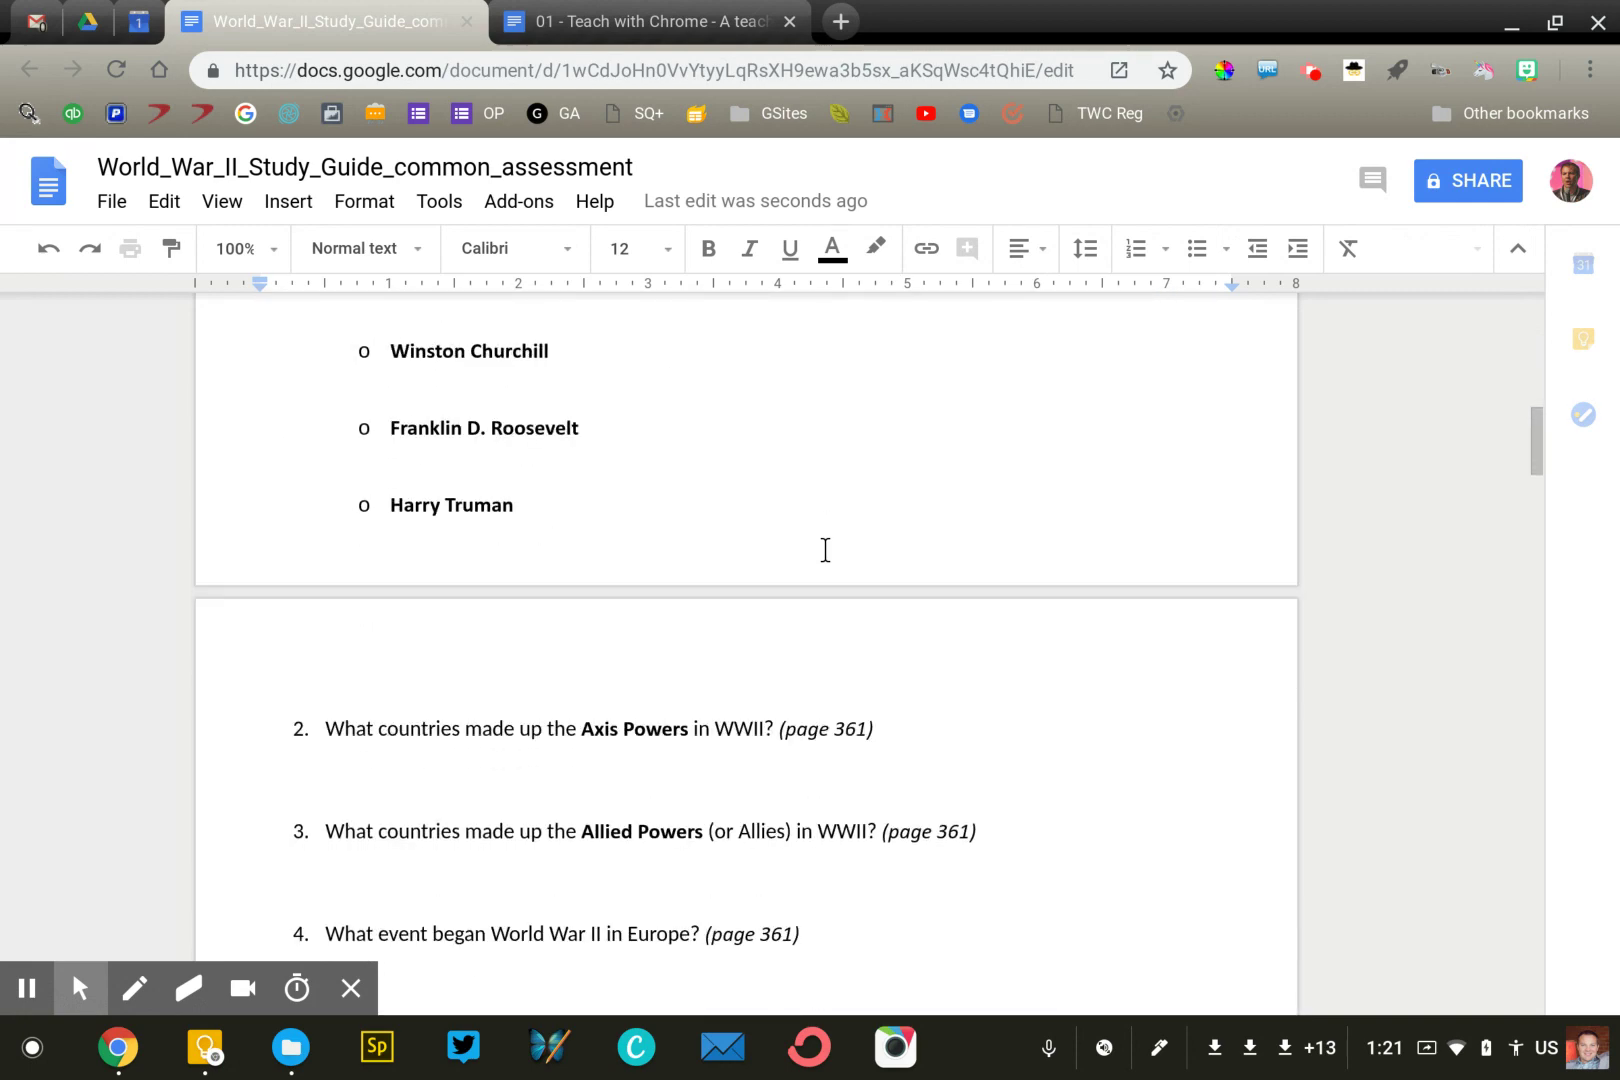
scroll(825, 550, down, 10)
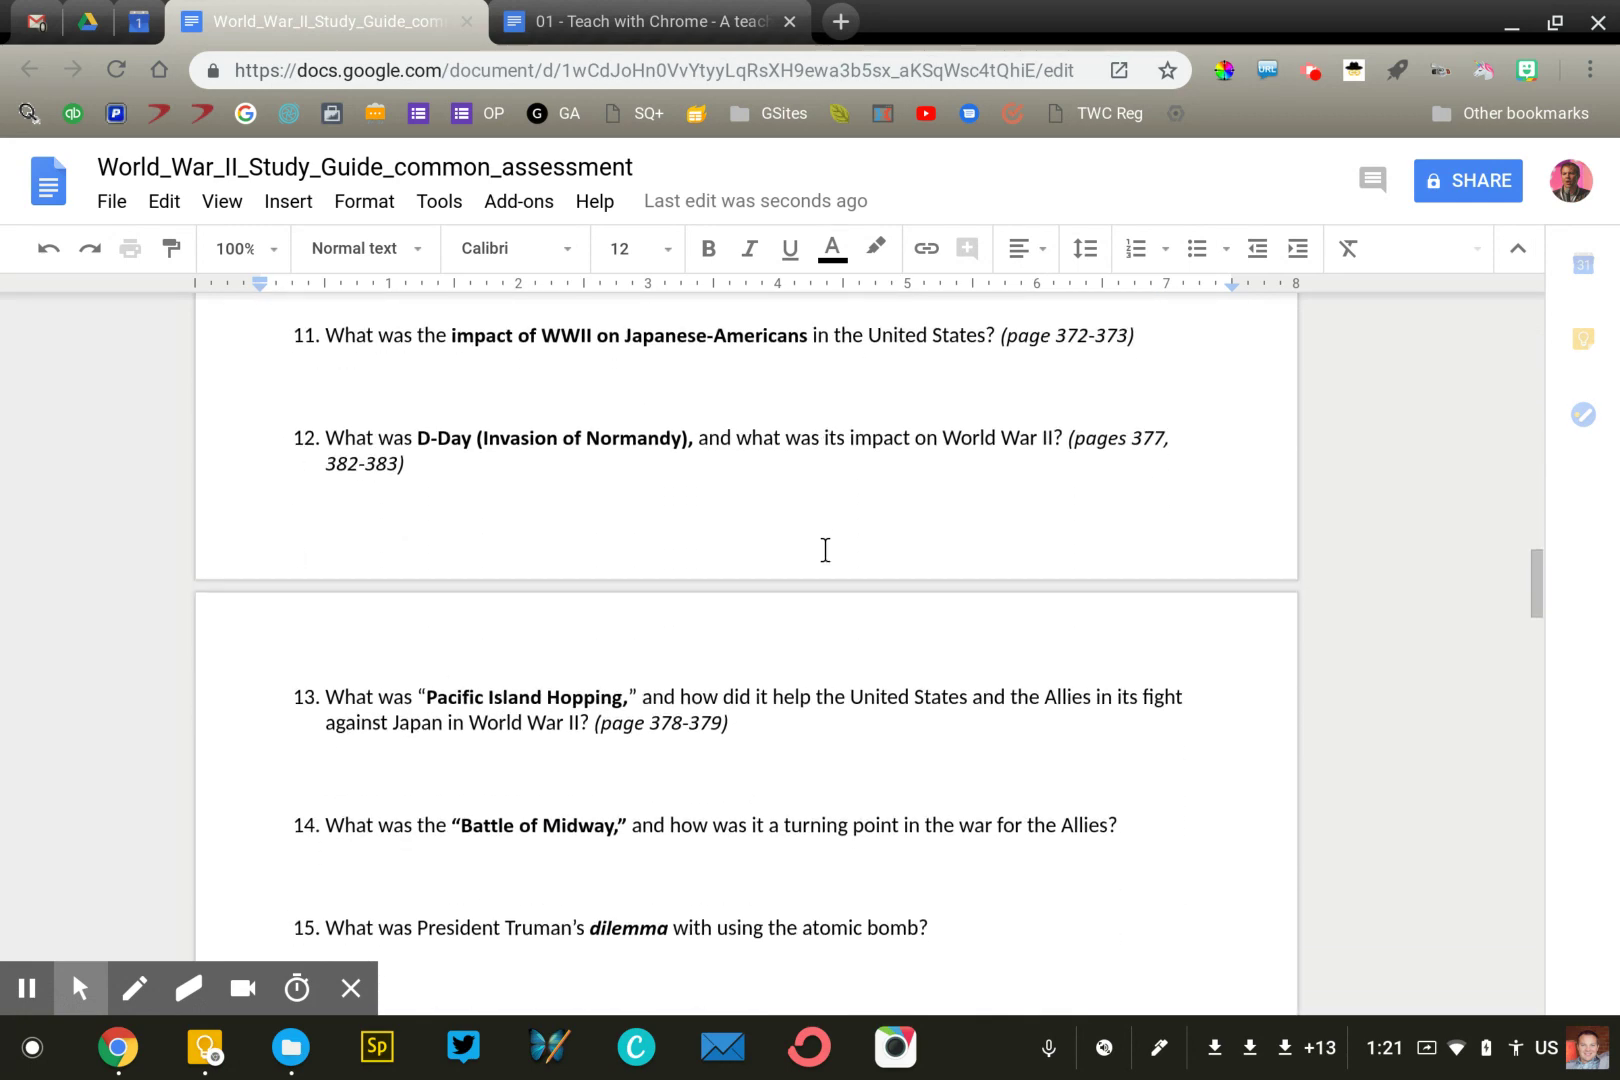
scroll(825, 549, down, 5)
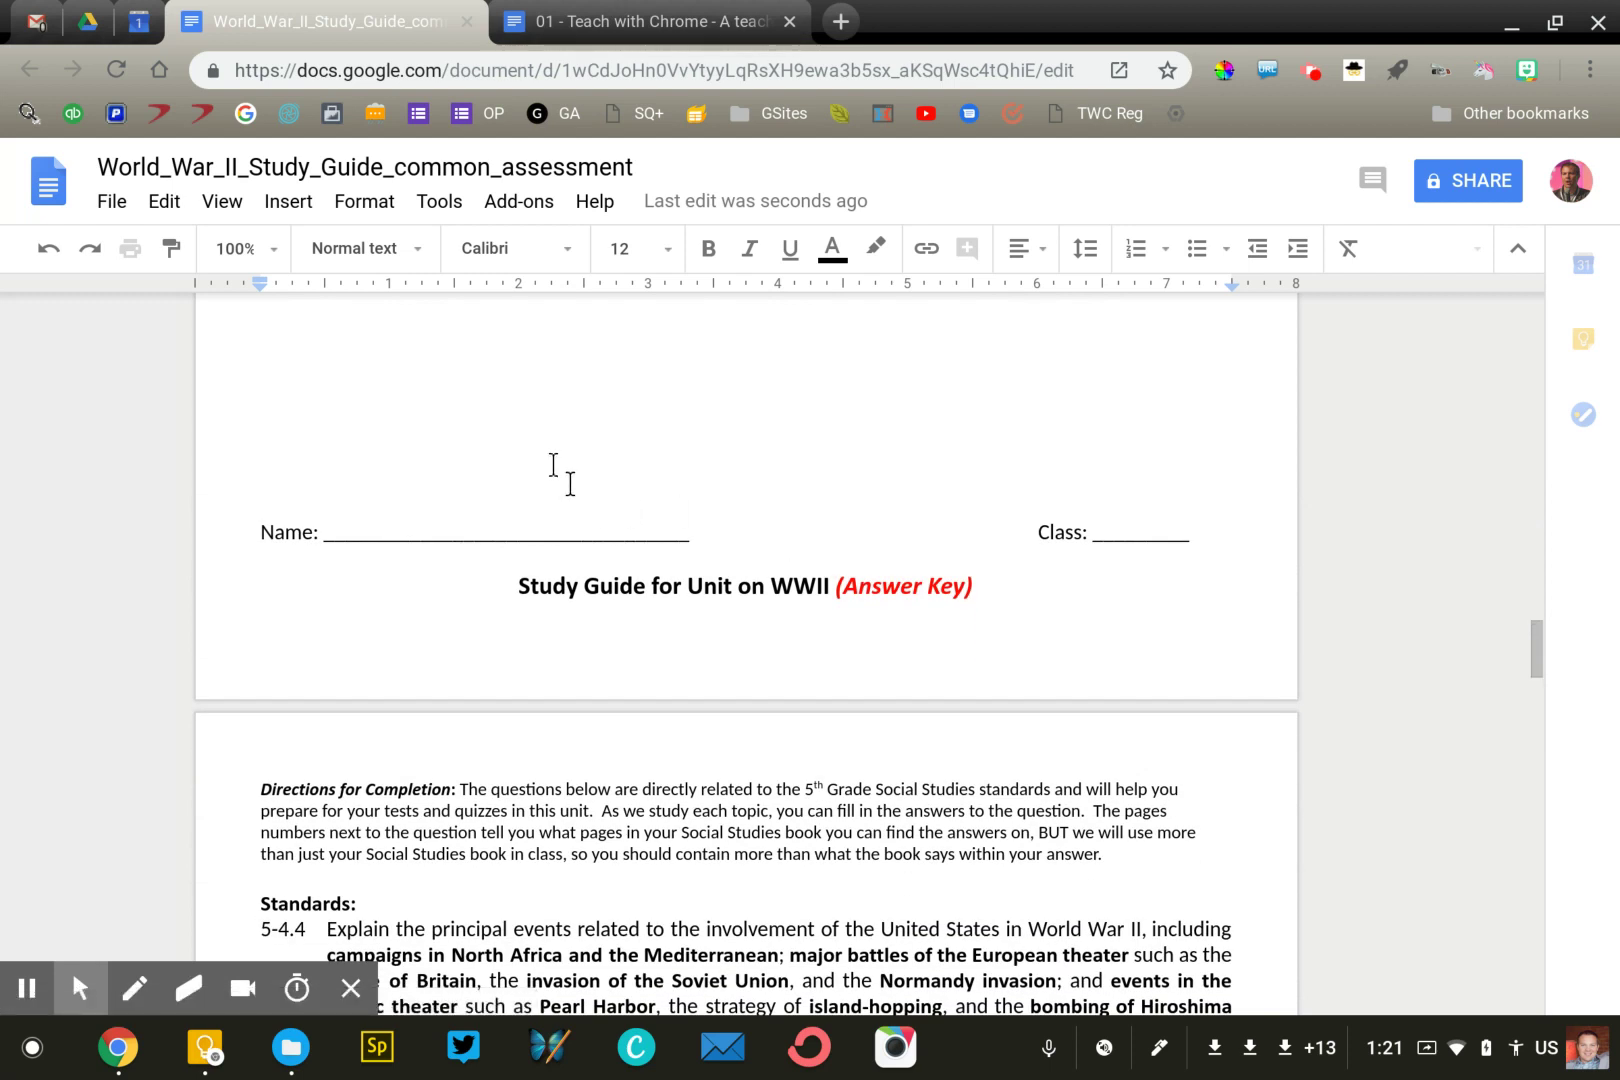
click(553, 468)
Insert three blank lines above the answer key's Name line, then scroll to check the layout.
key(Return)
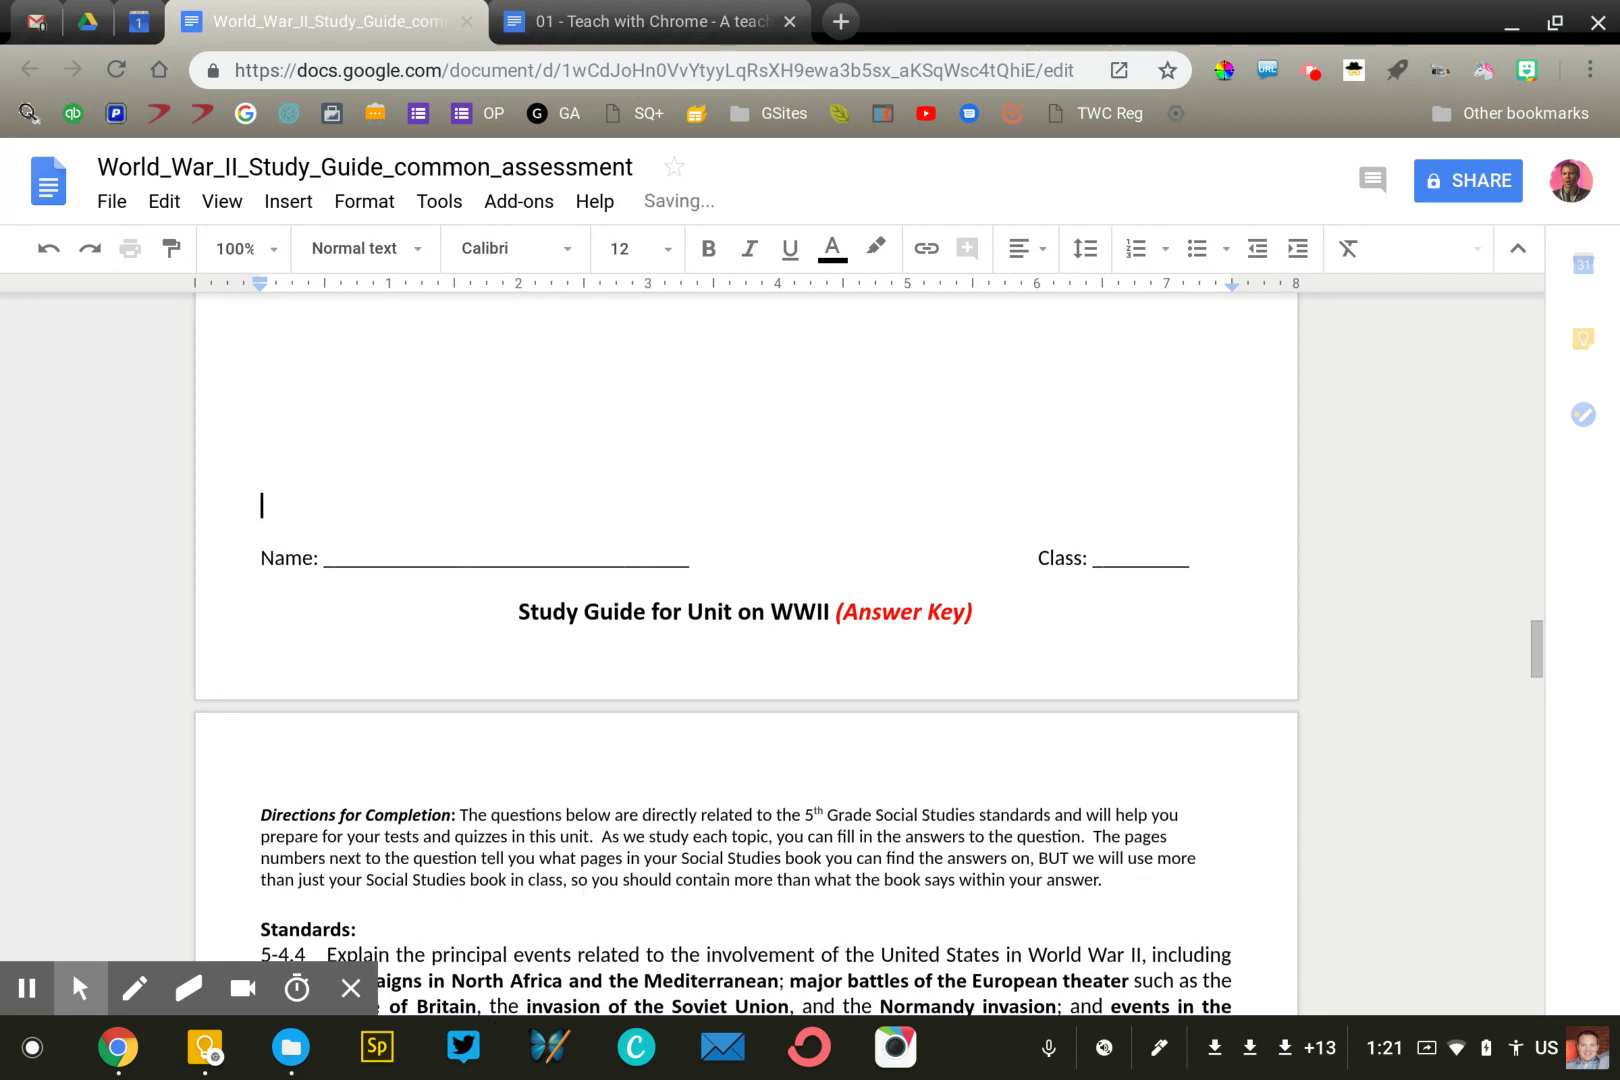
key(Return)
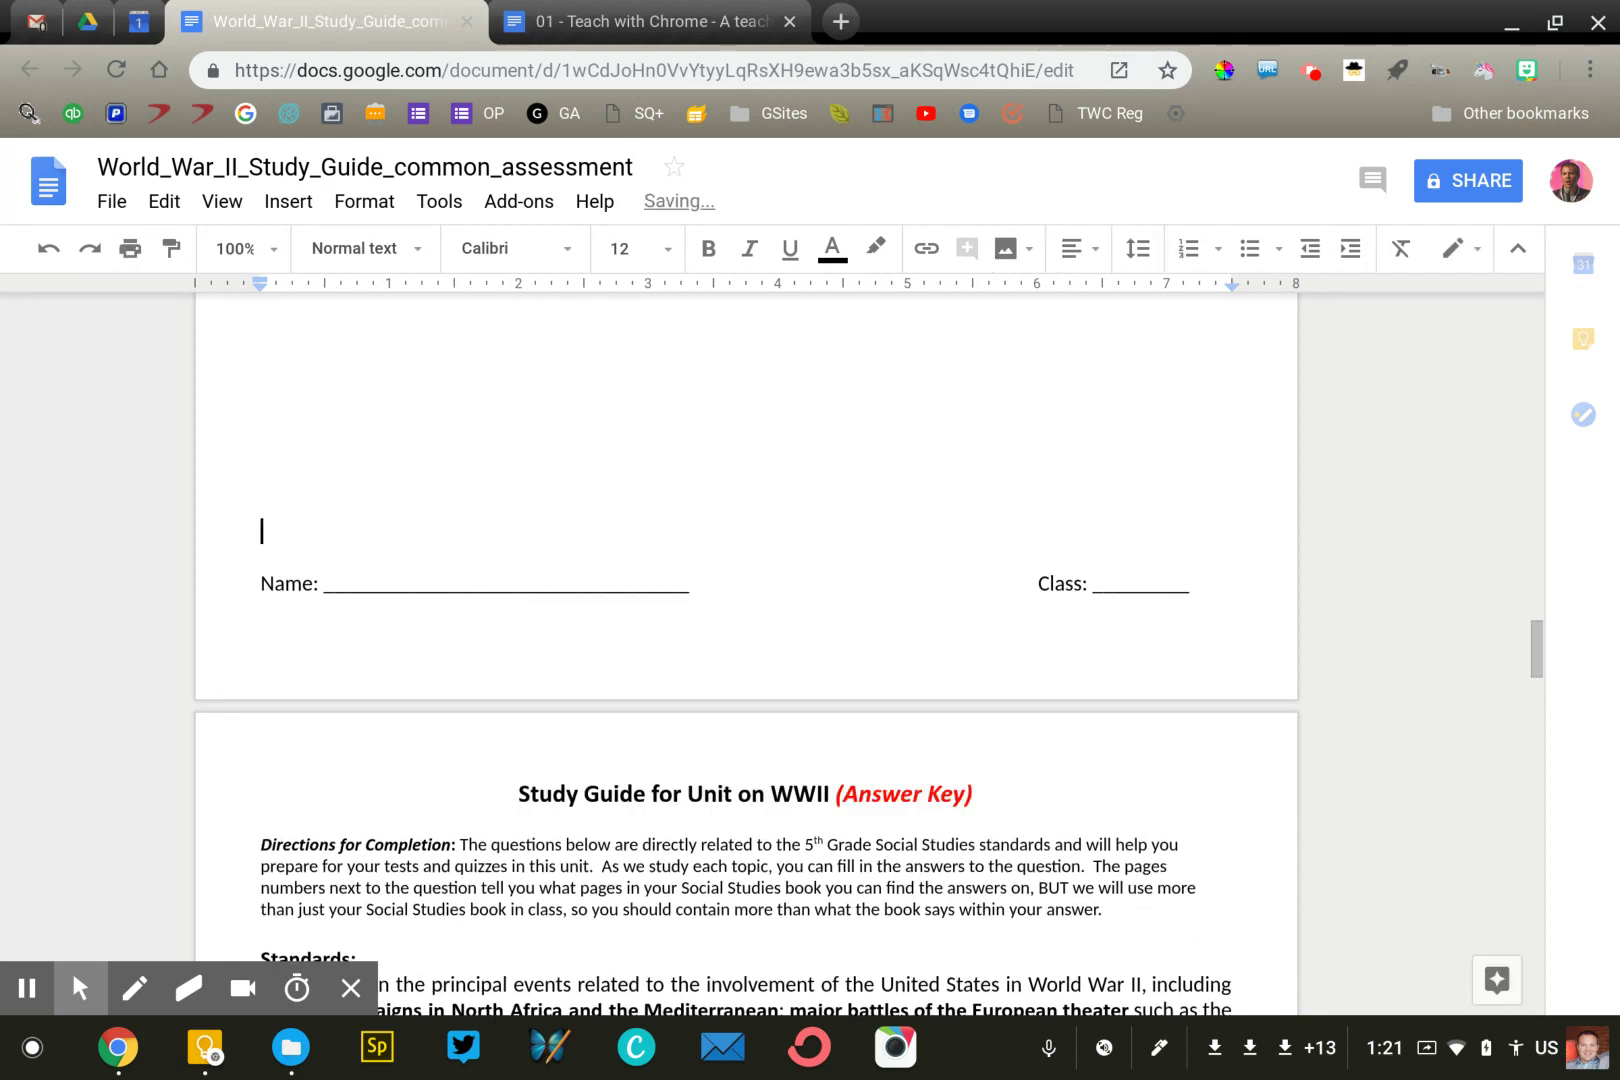
key(Return)
key(Return)
scroll(745, 650, down, 14)
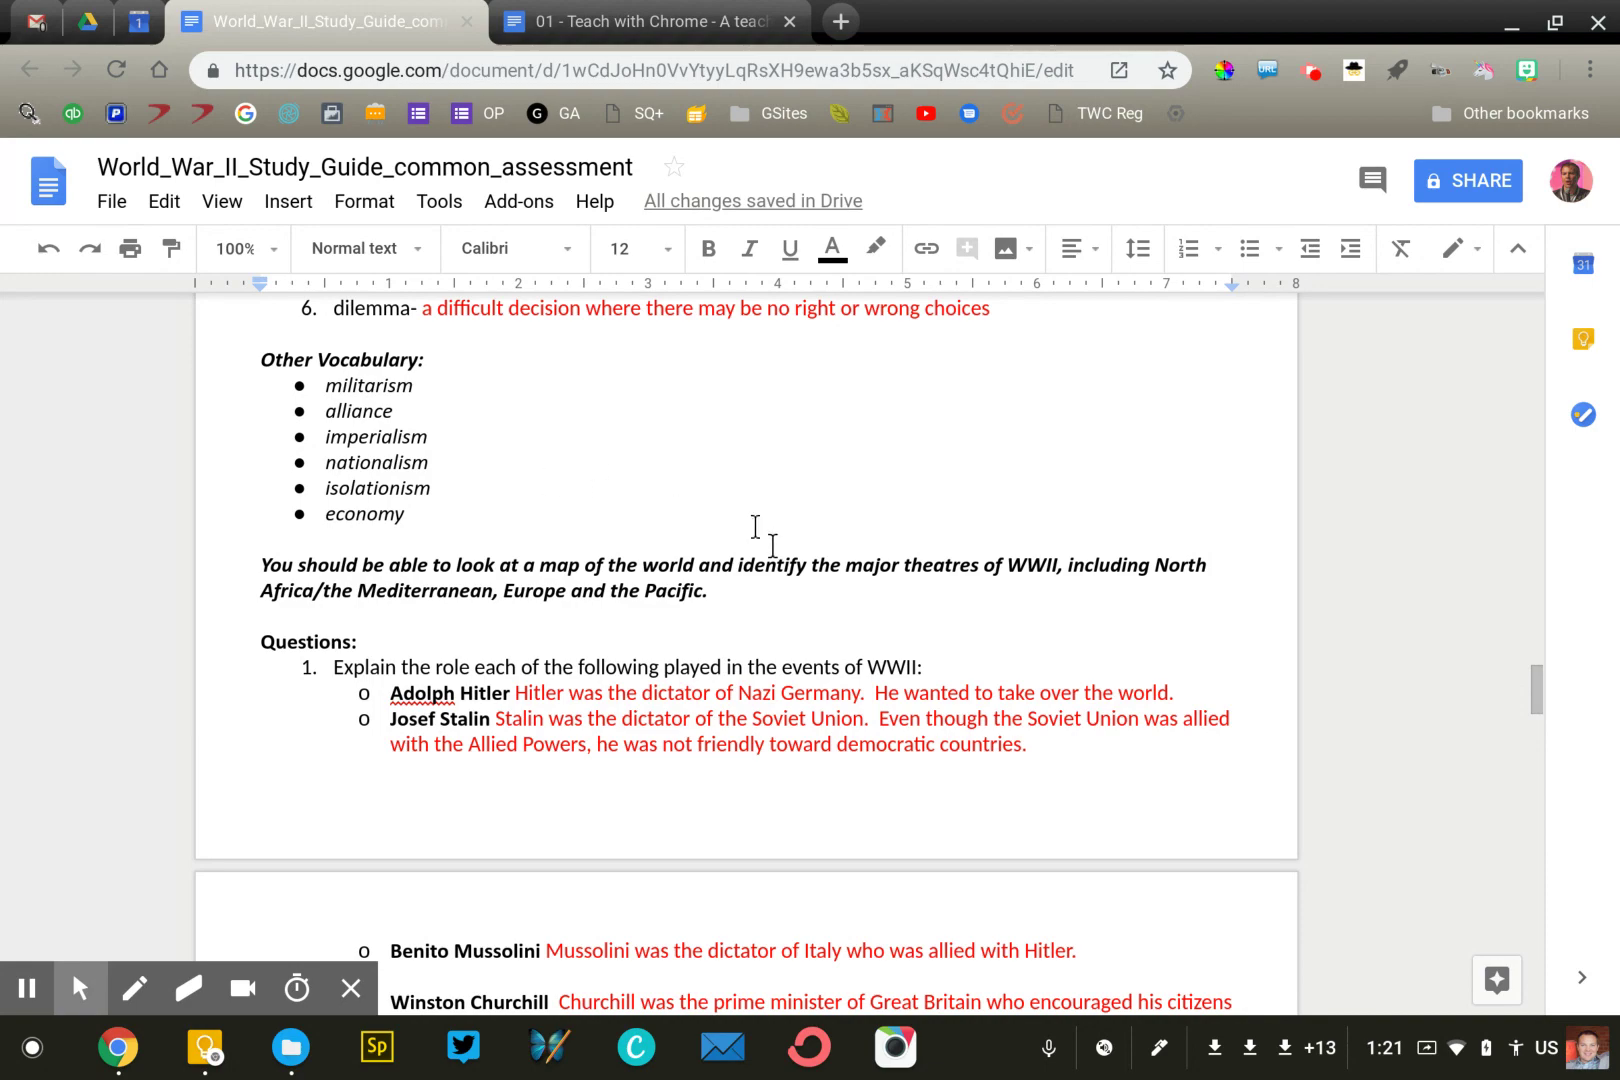
scroll(763, 540, down, 3)
scroll(773, 545, down, 8)
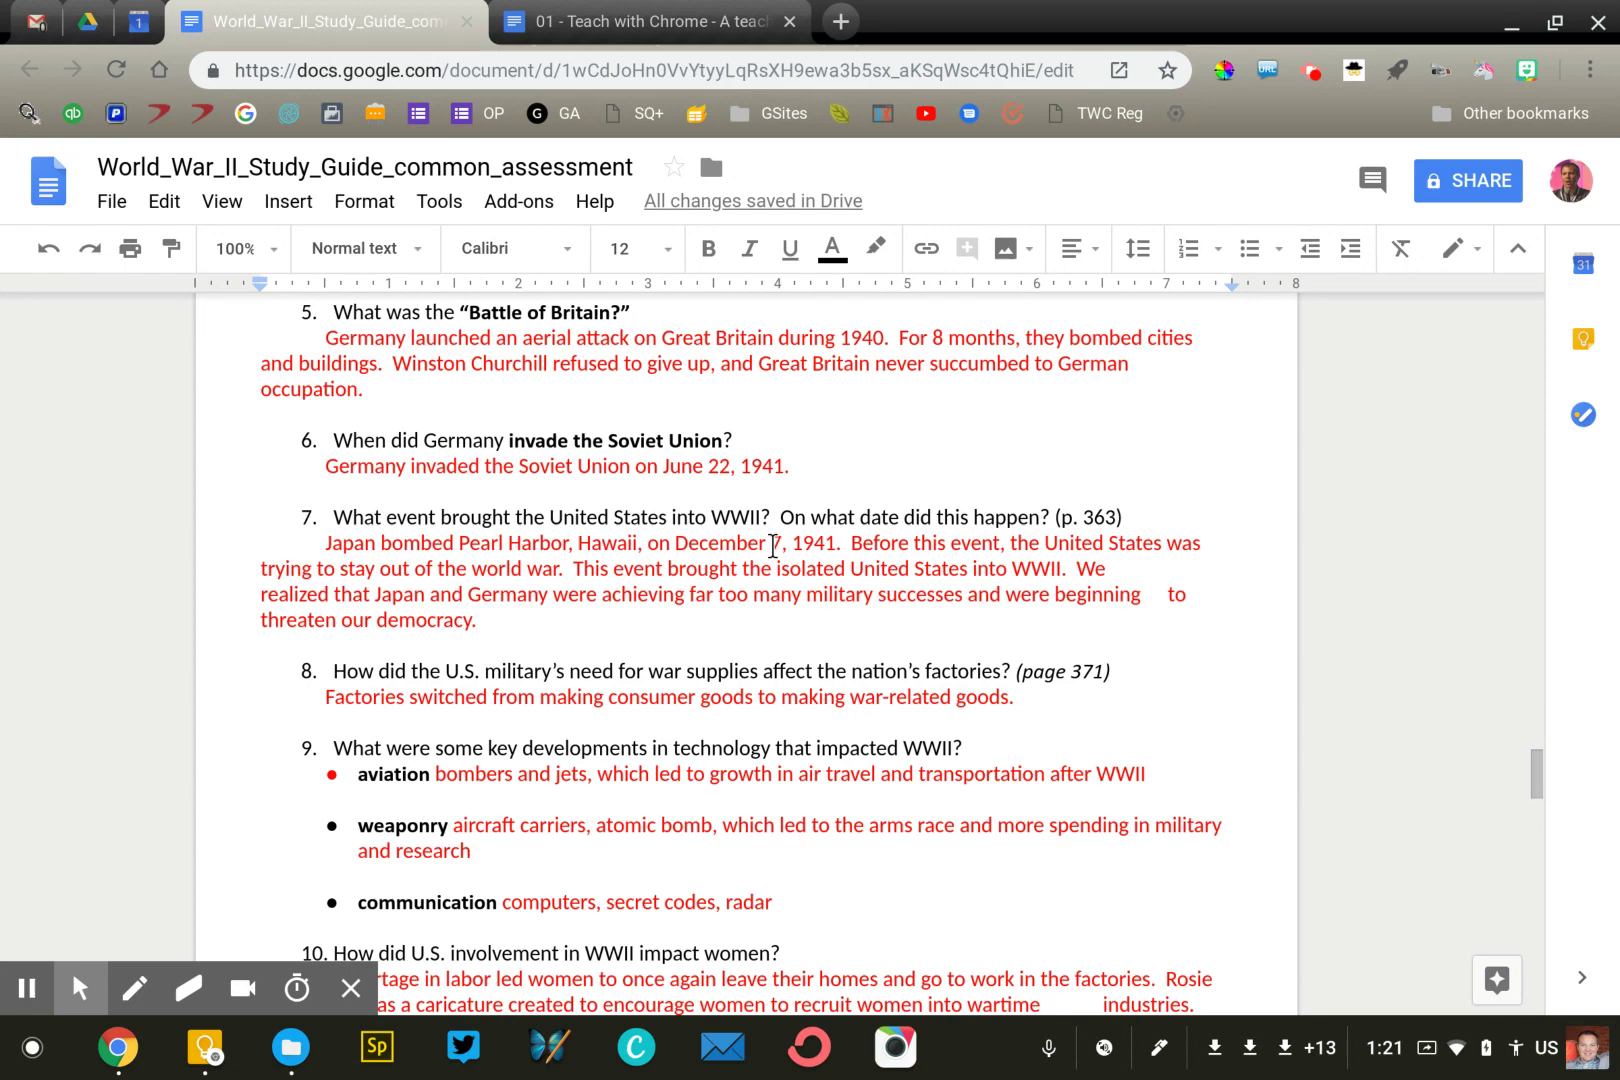
scroll(701, 709, up, 20)
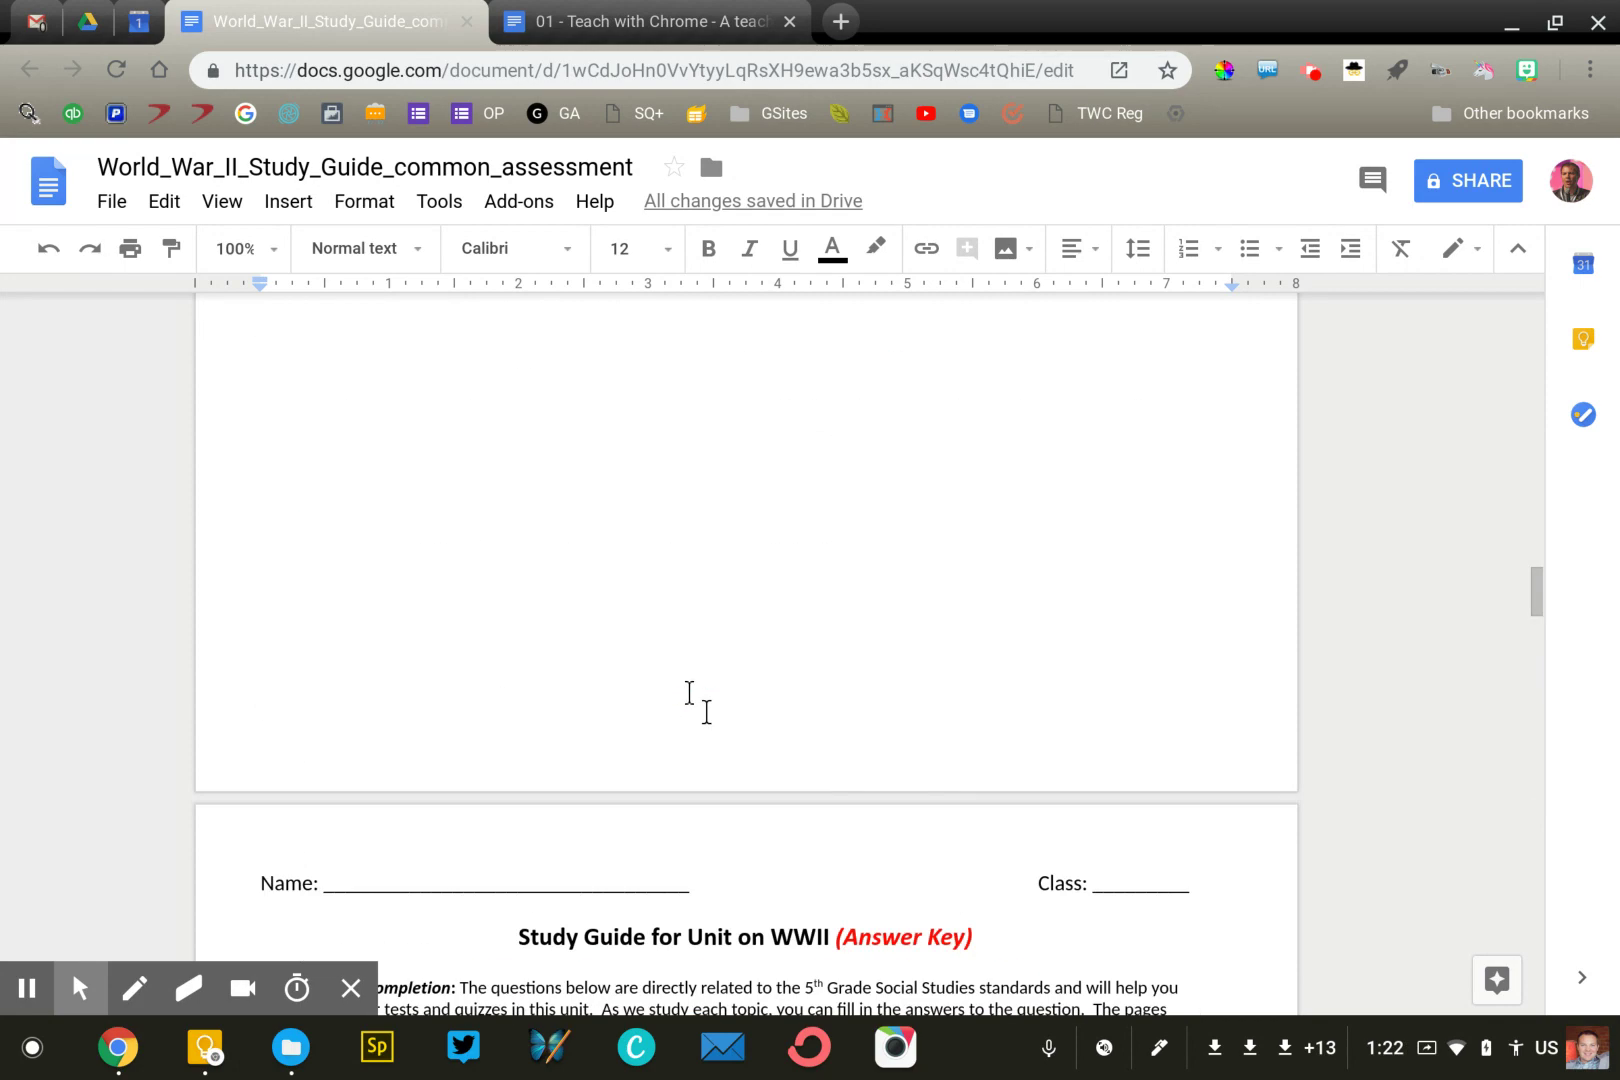
scroll(706, 711, up, 10)
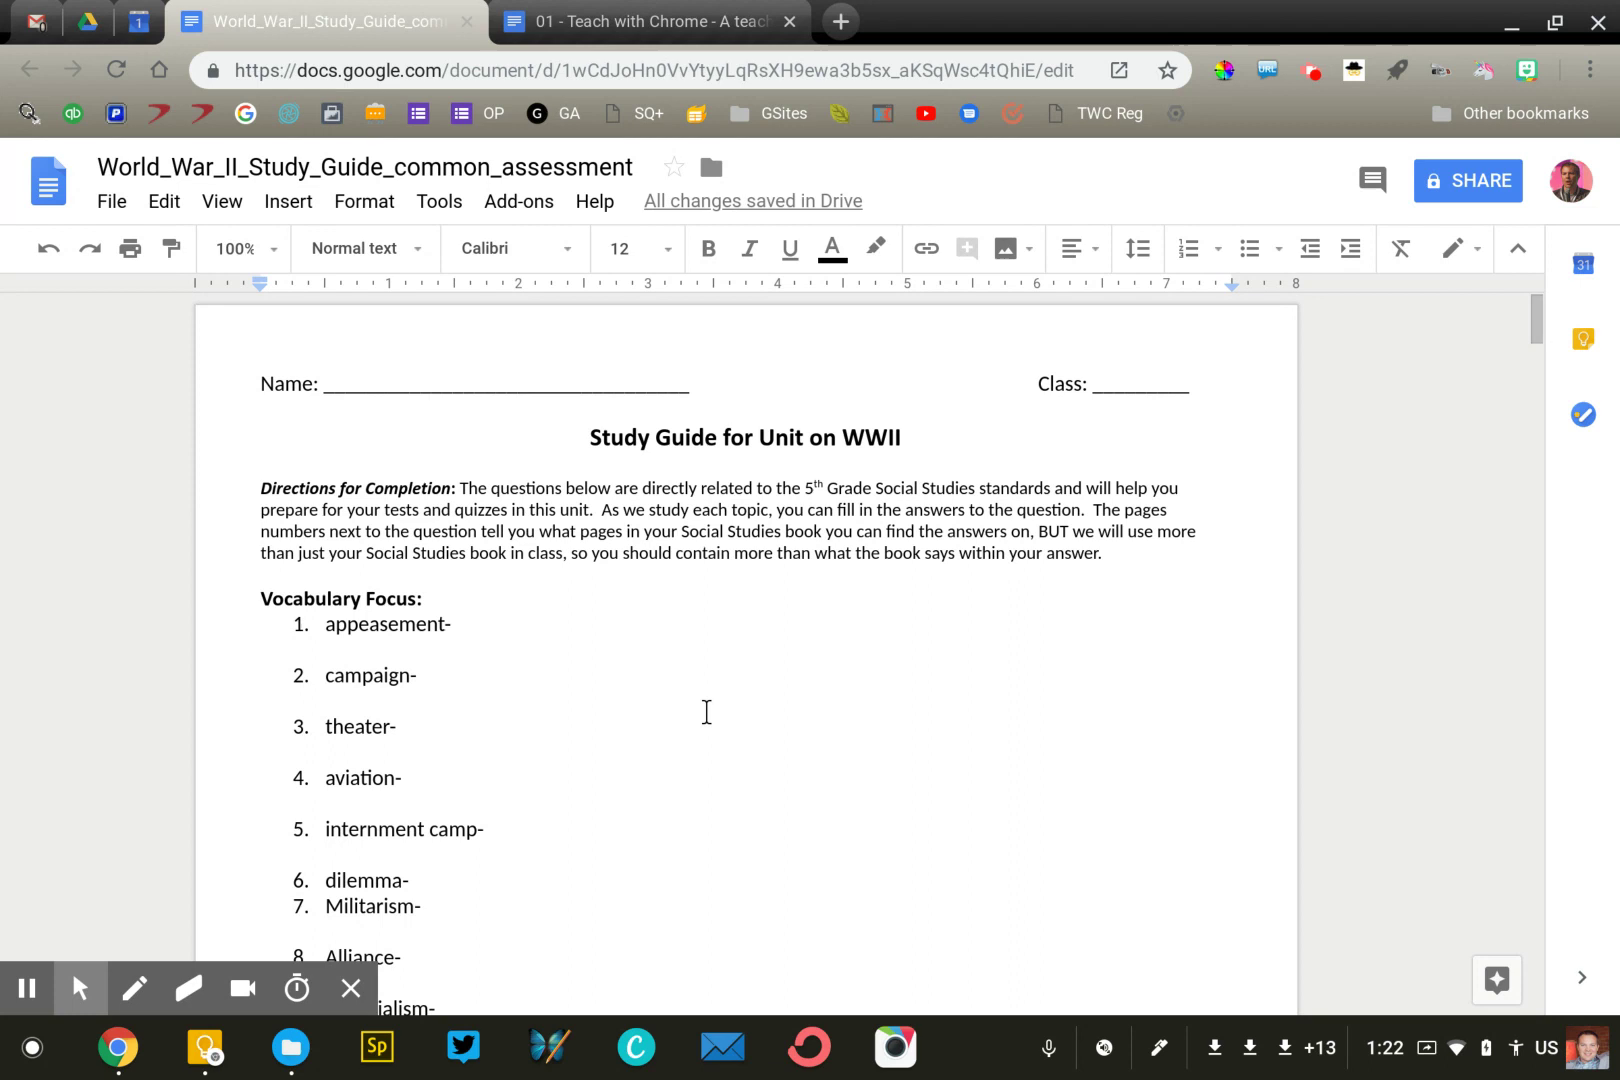
Close the Docs copy and trash the original Word study guide from the folder.
click(466, 22)
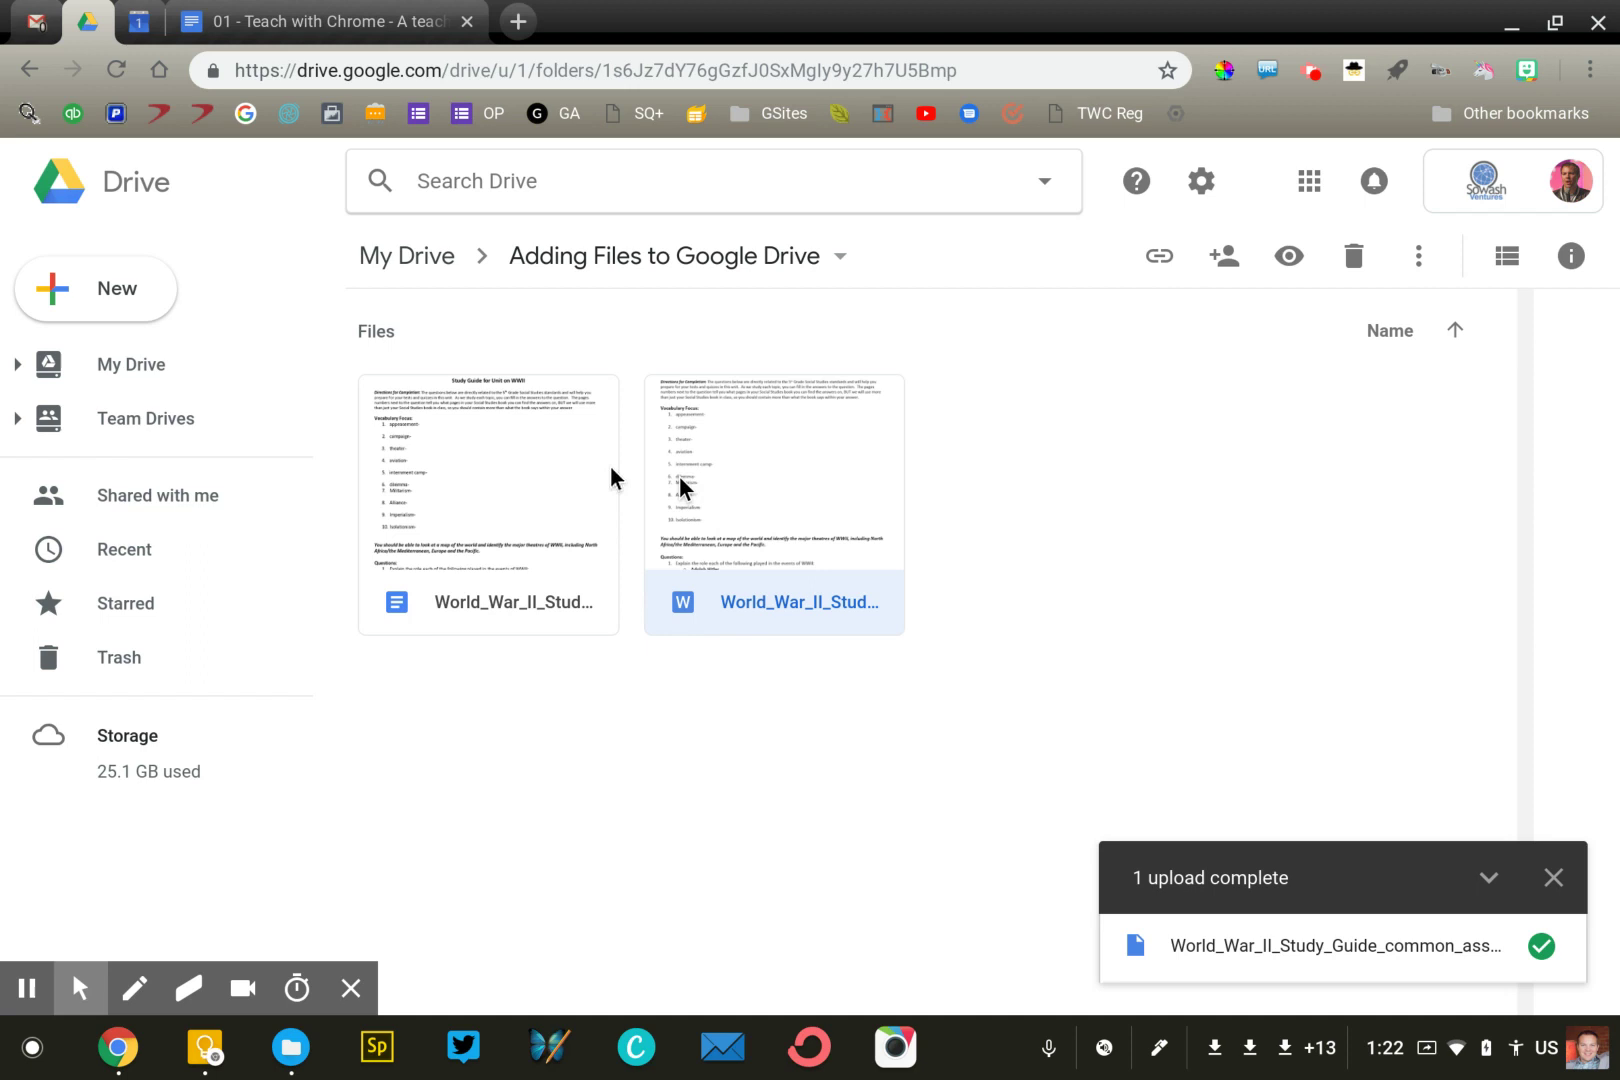
click(565, 482)
click(566, 483)
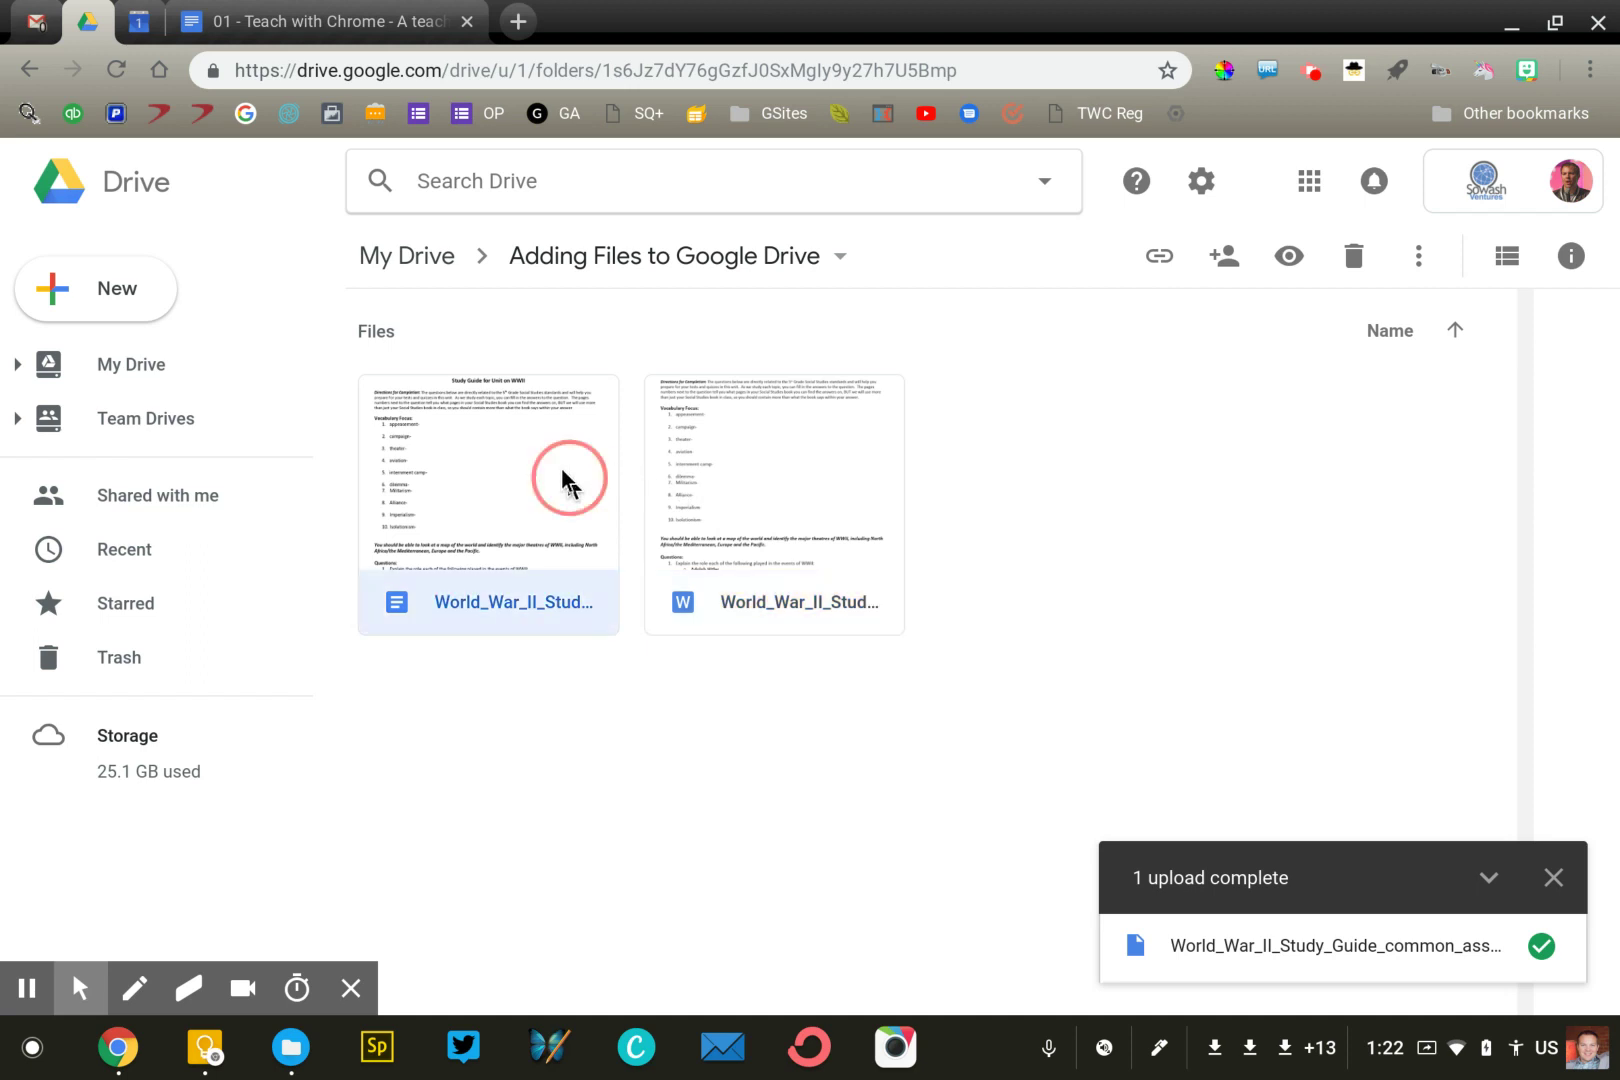
click(727, 480)
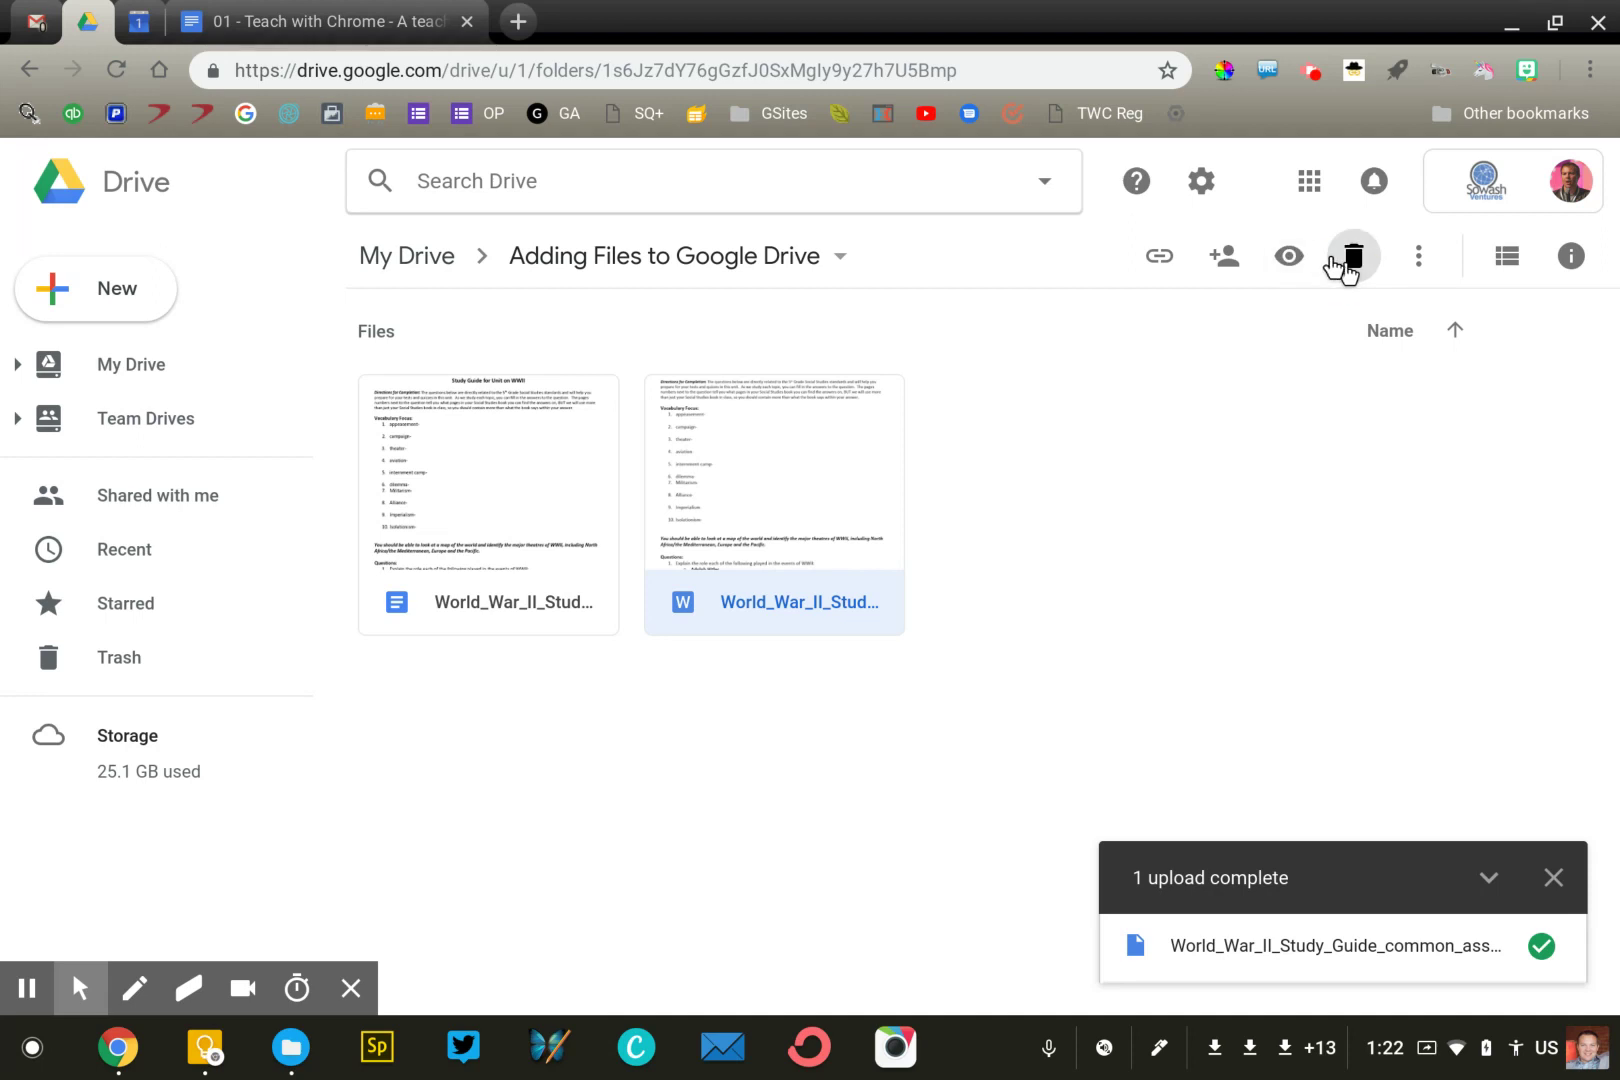
click(1343, 265)
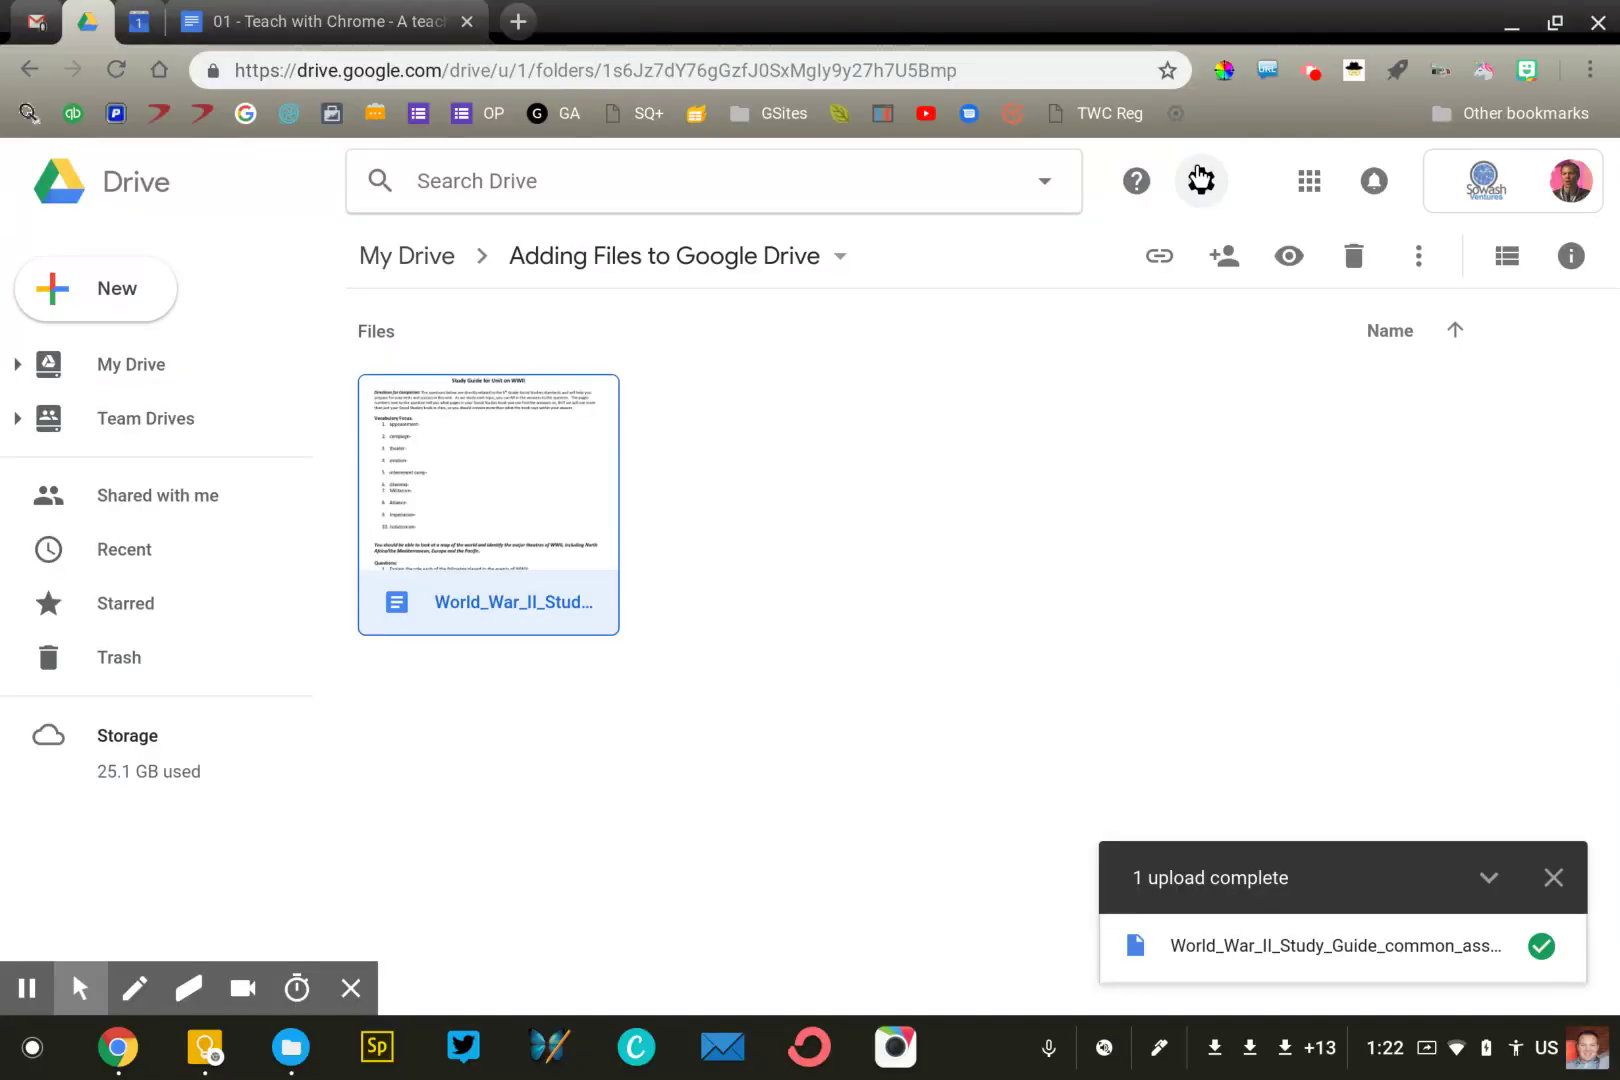
Enable 'Convert uploaded files to Google Docs editor format' in Drive settings.
click(1202, 178)
click(1203, 262)
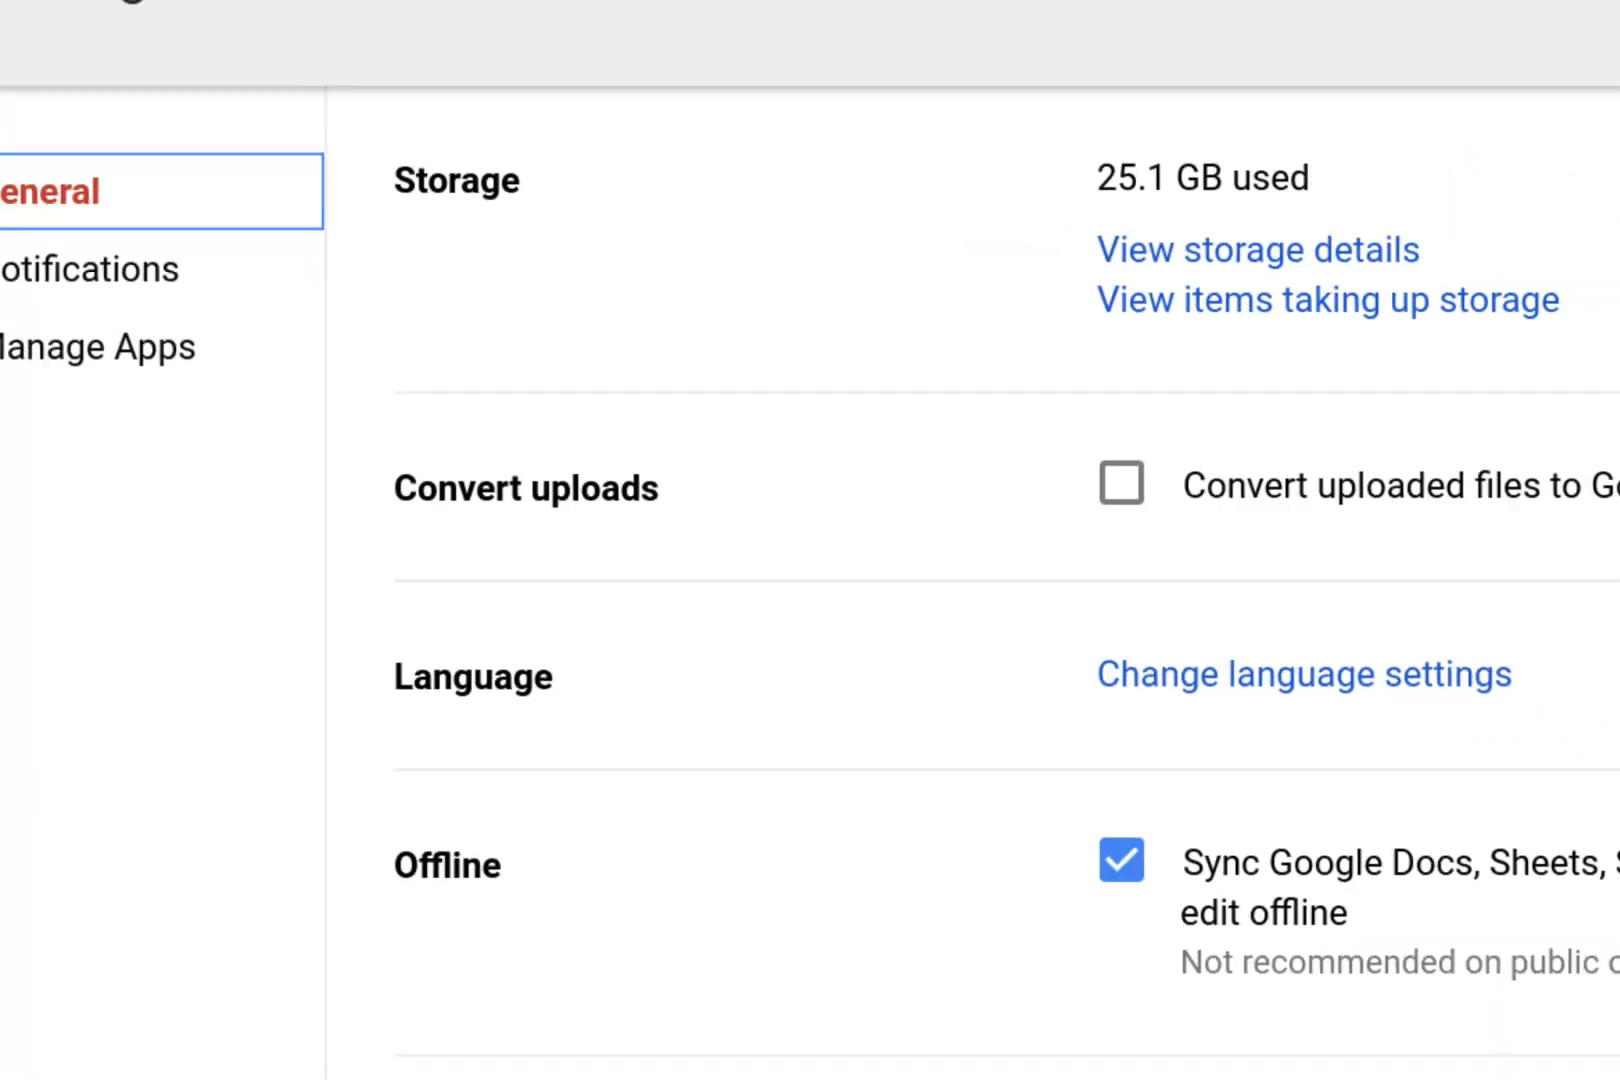
click(1122, 484)
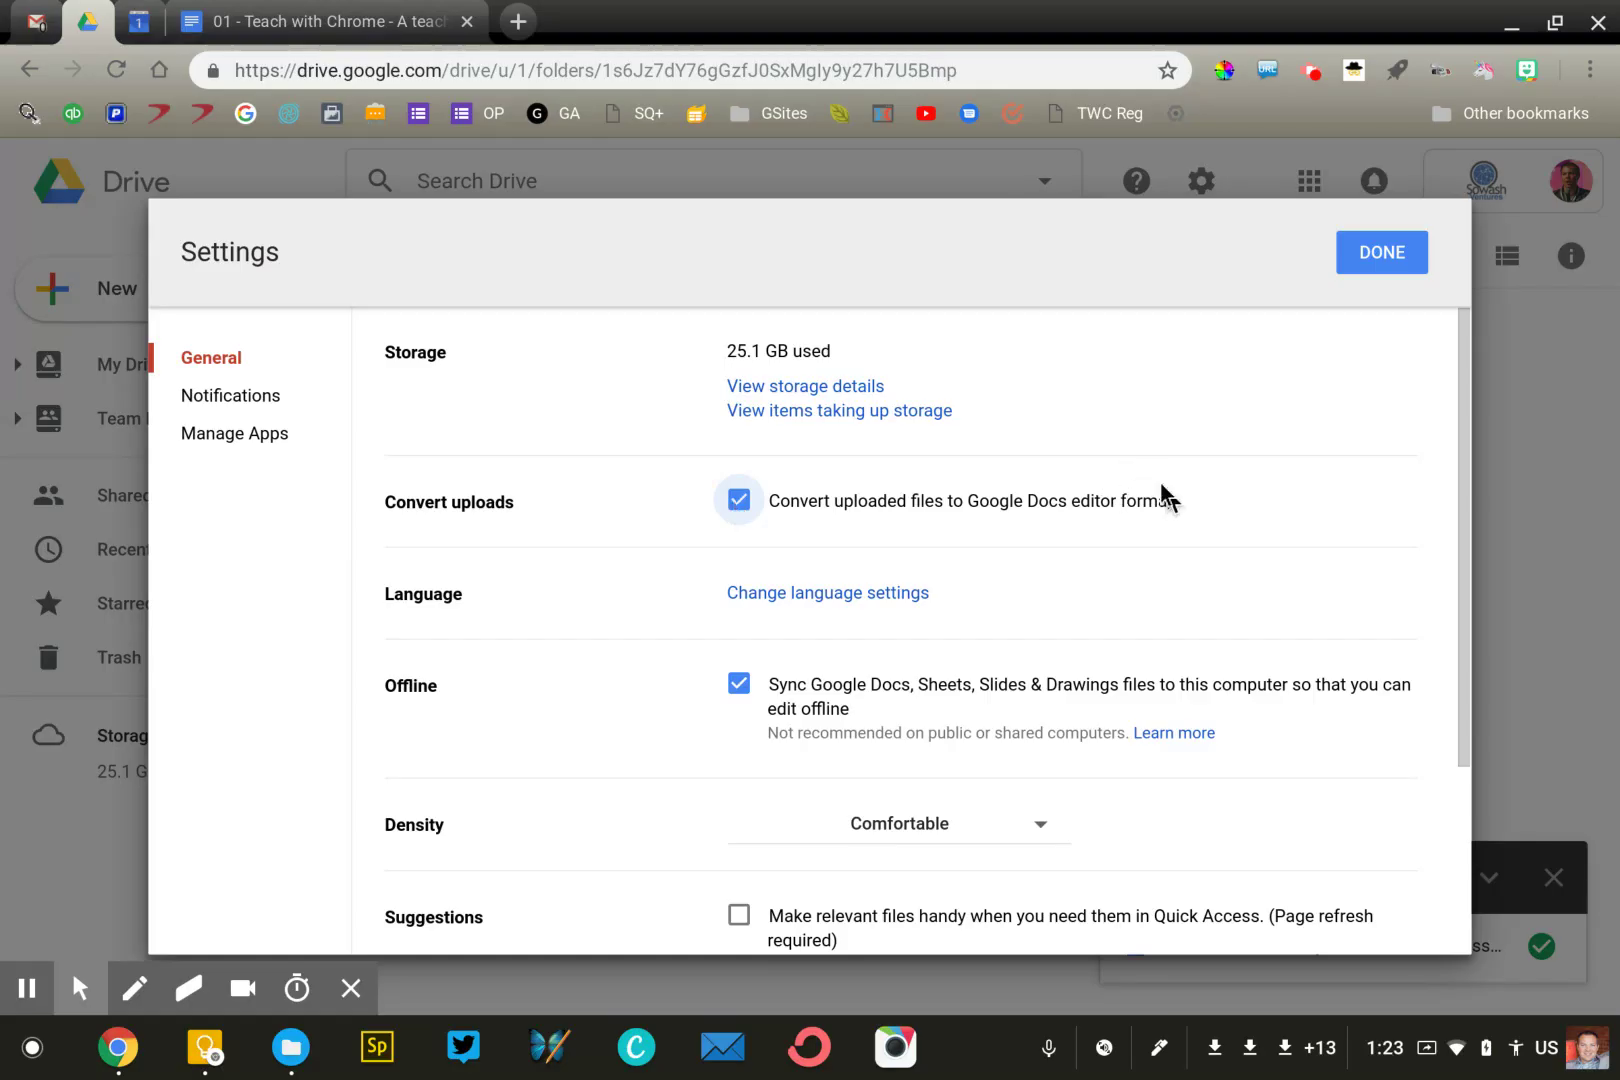
click(1378, 258)
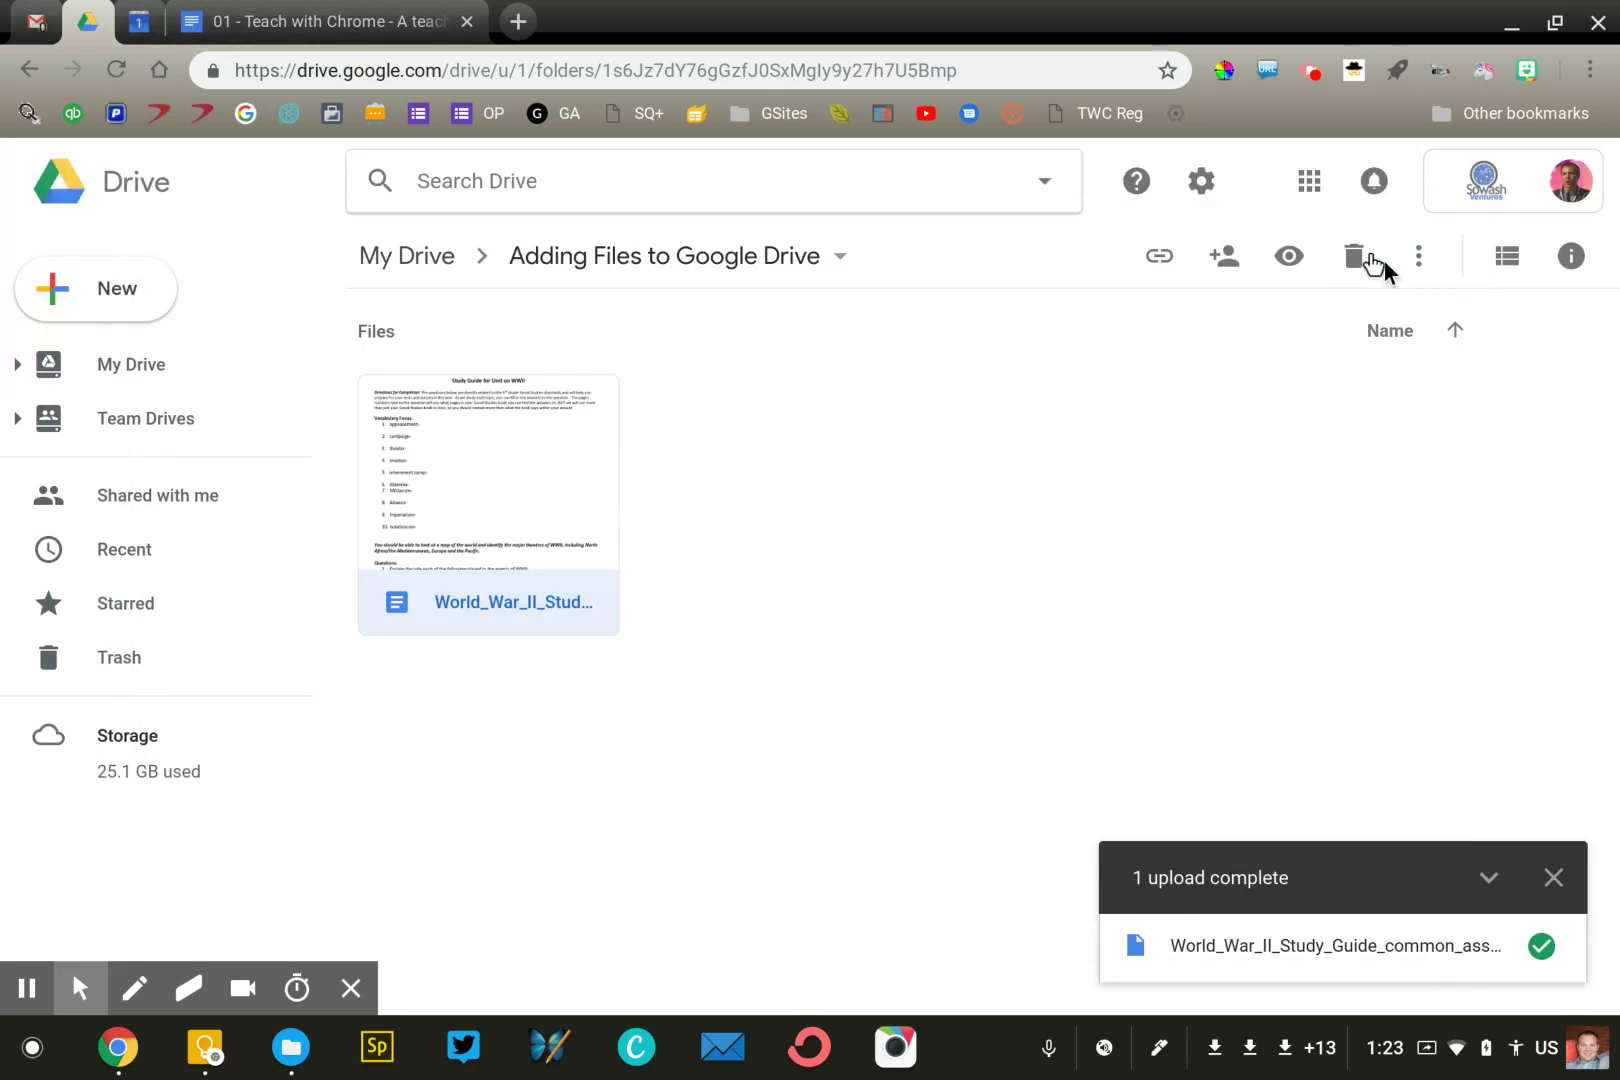
click(1420, 257)
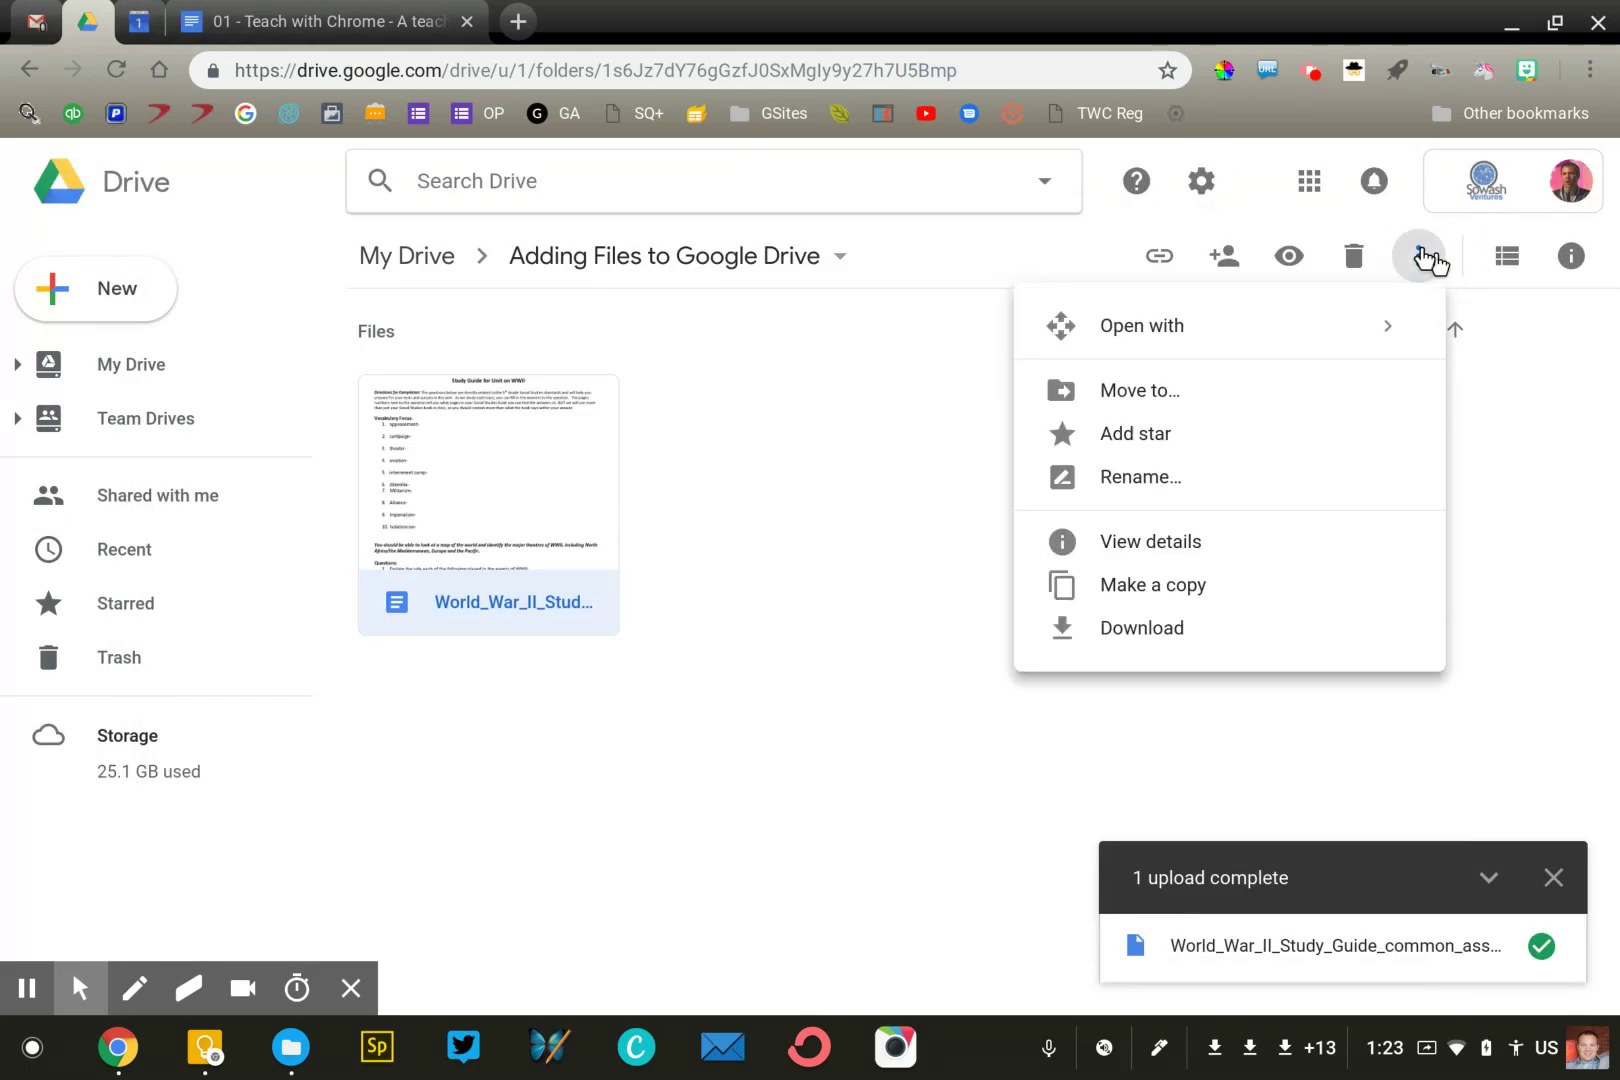
mouse_move(1327, 350)
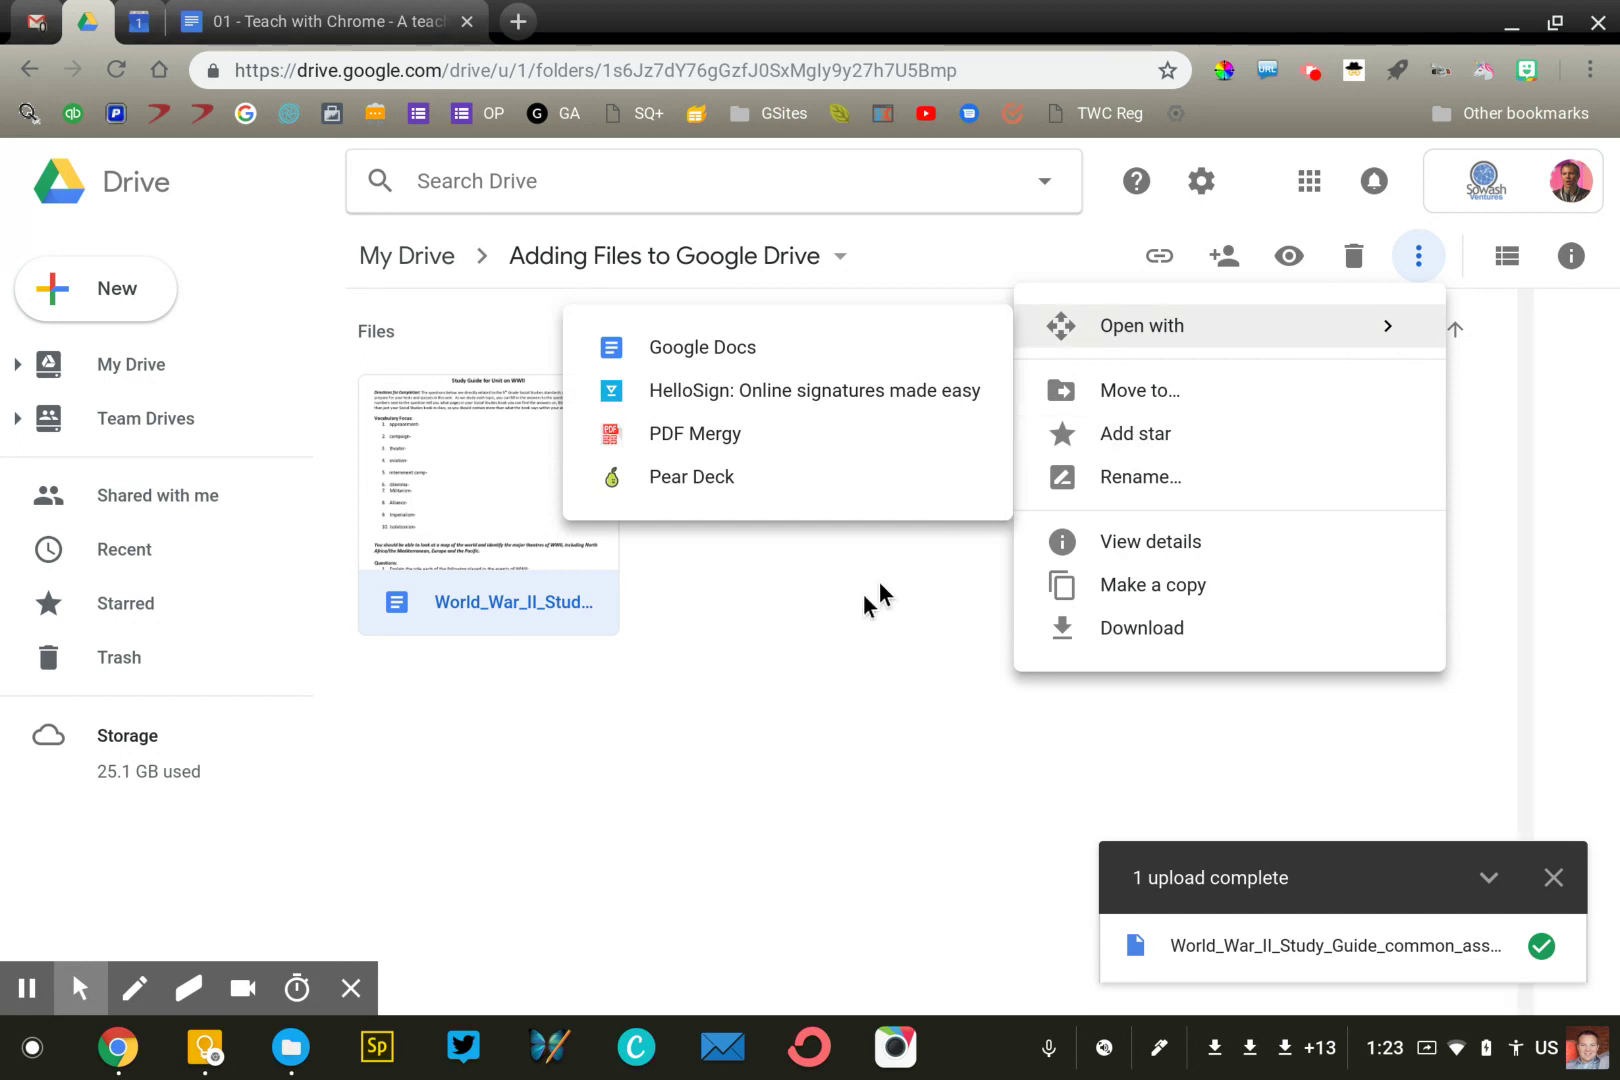
click(822, 660)
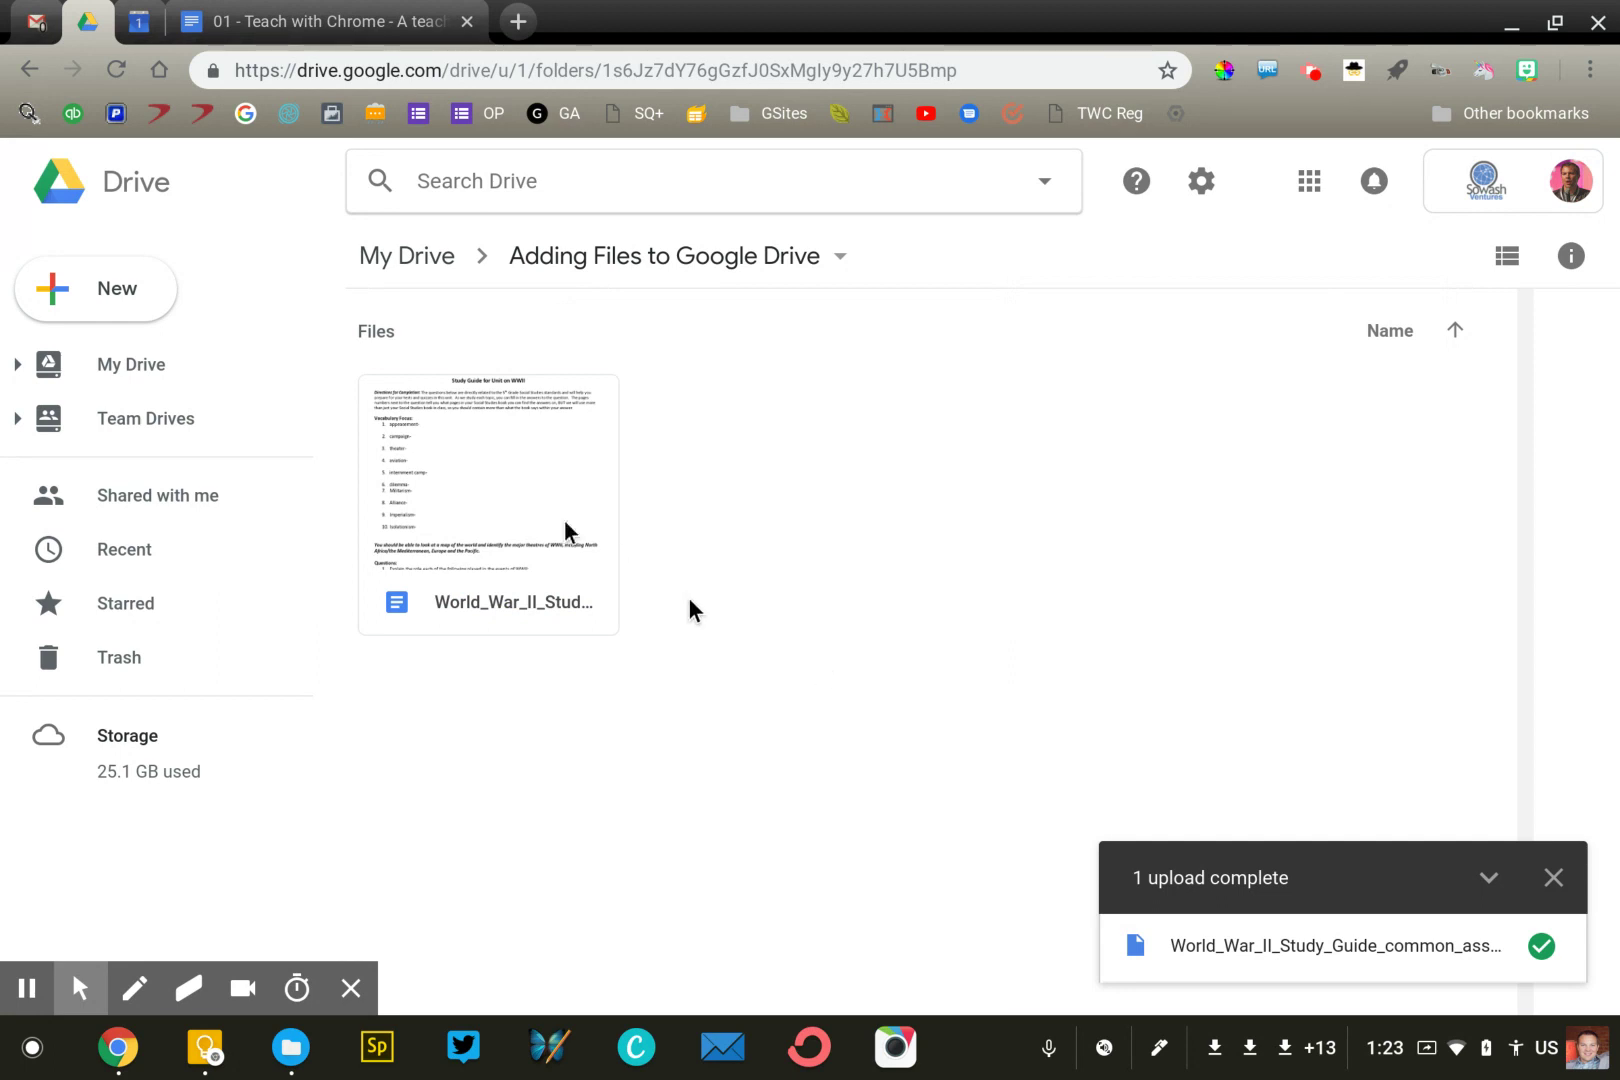
Upload the World_War_II Word study guide from Downloads once more.
click(108, 298)
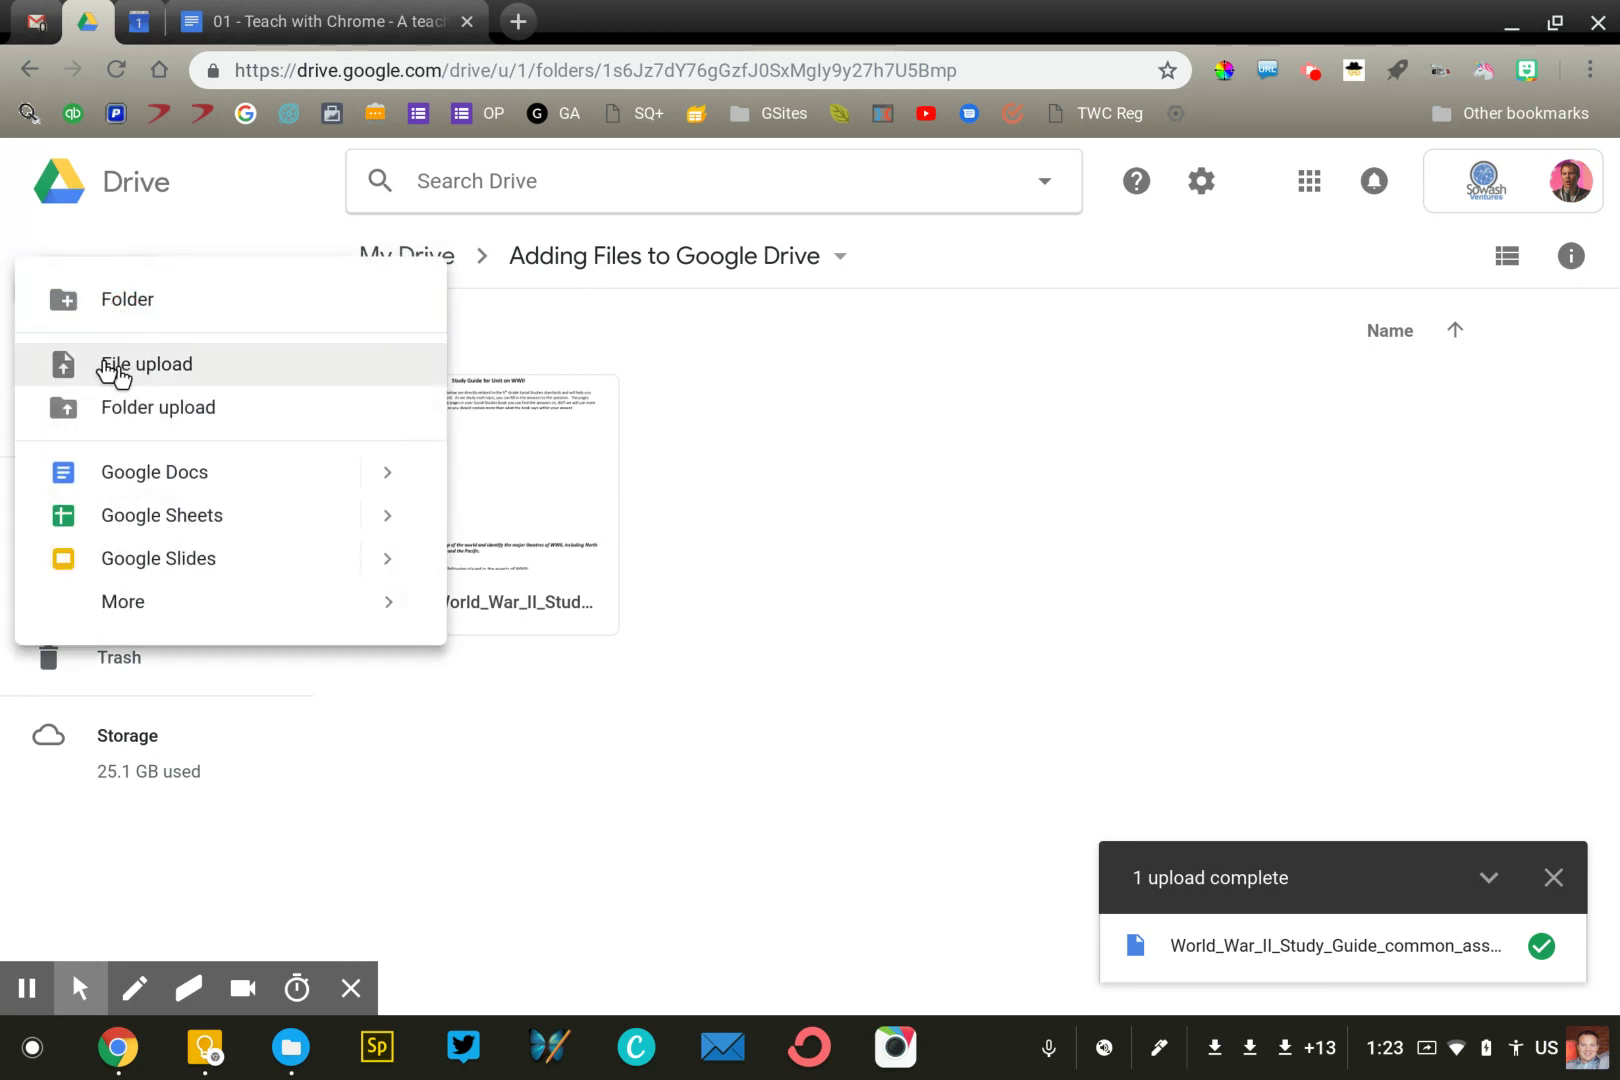
click(110, 368)
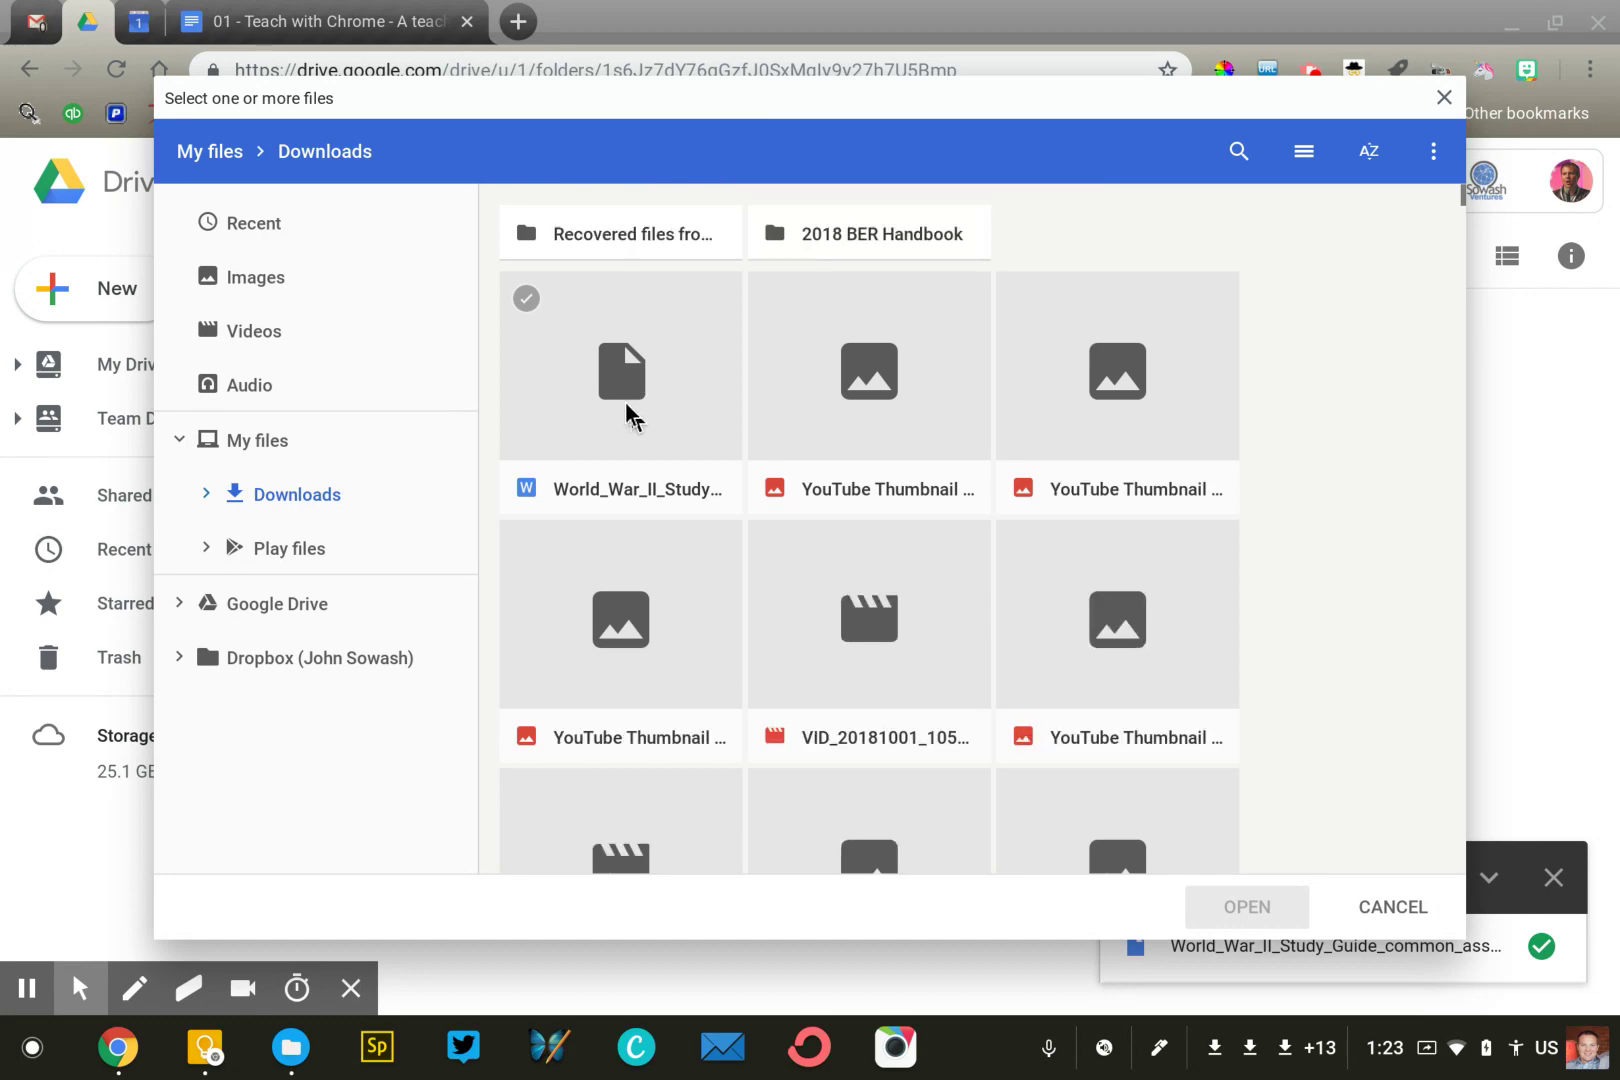
double_click(632, 415)
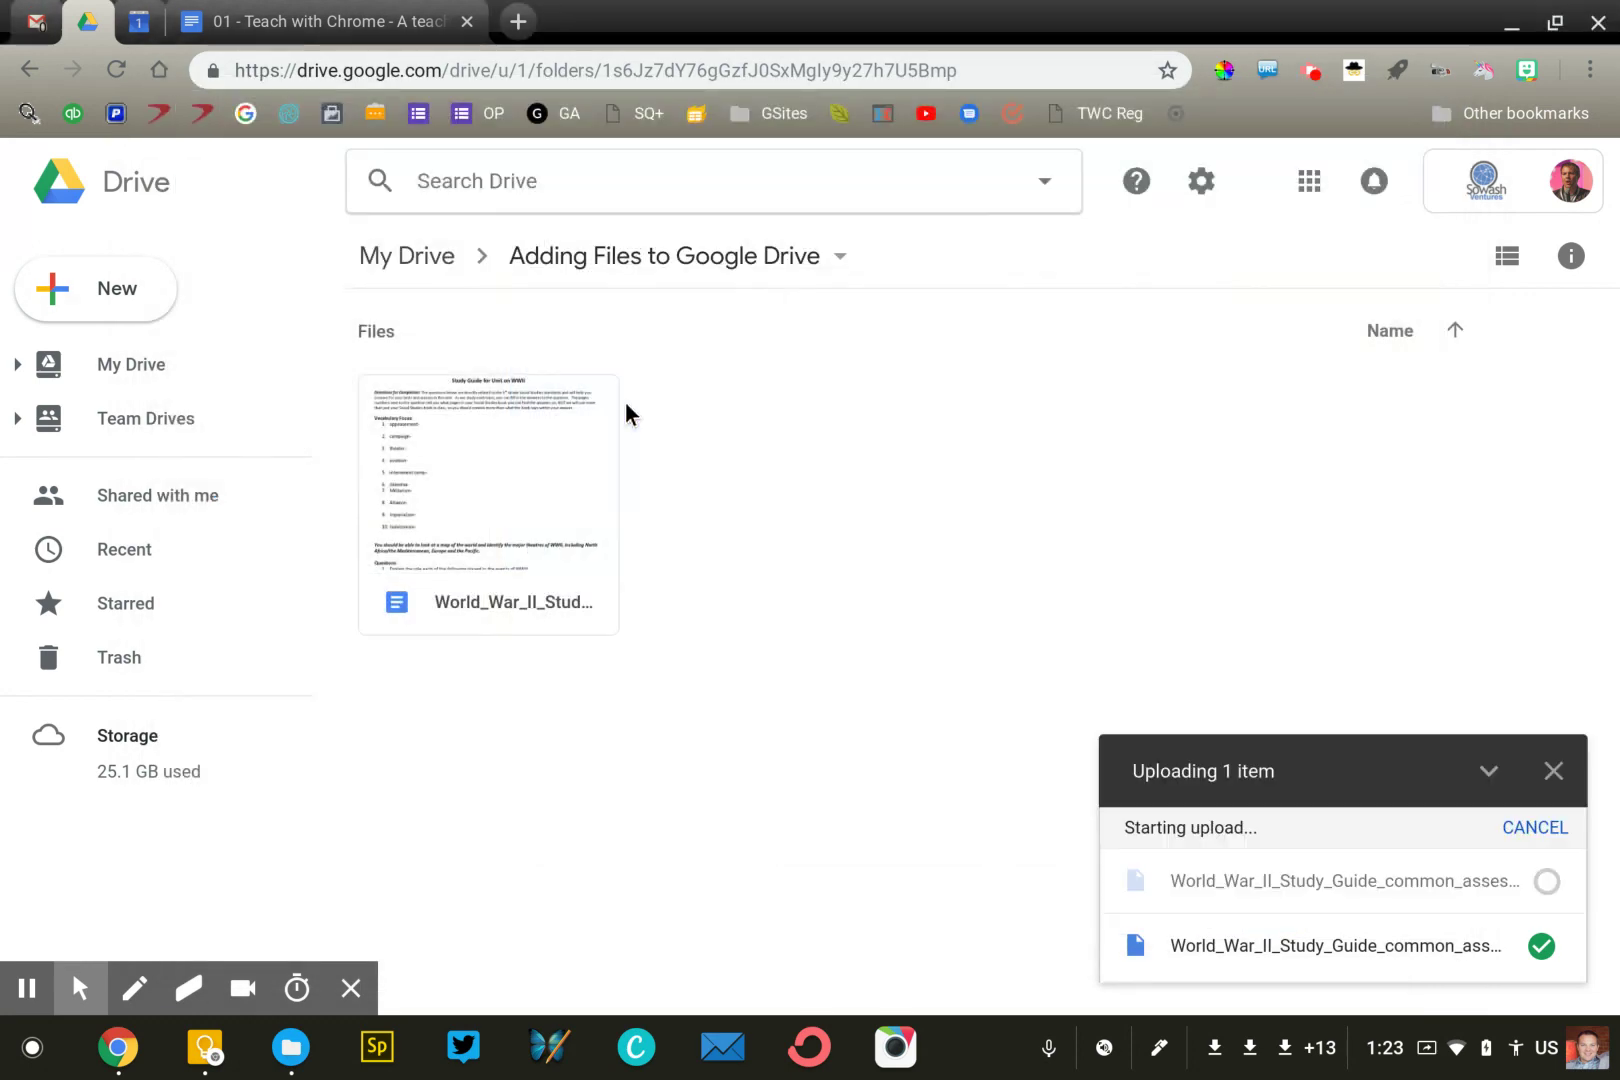